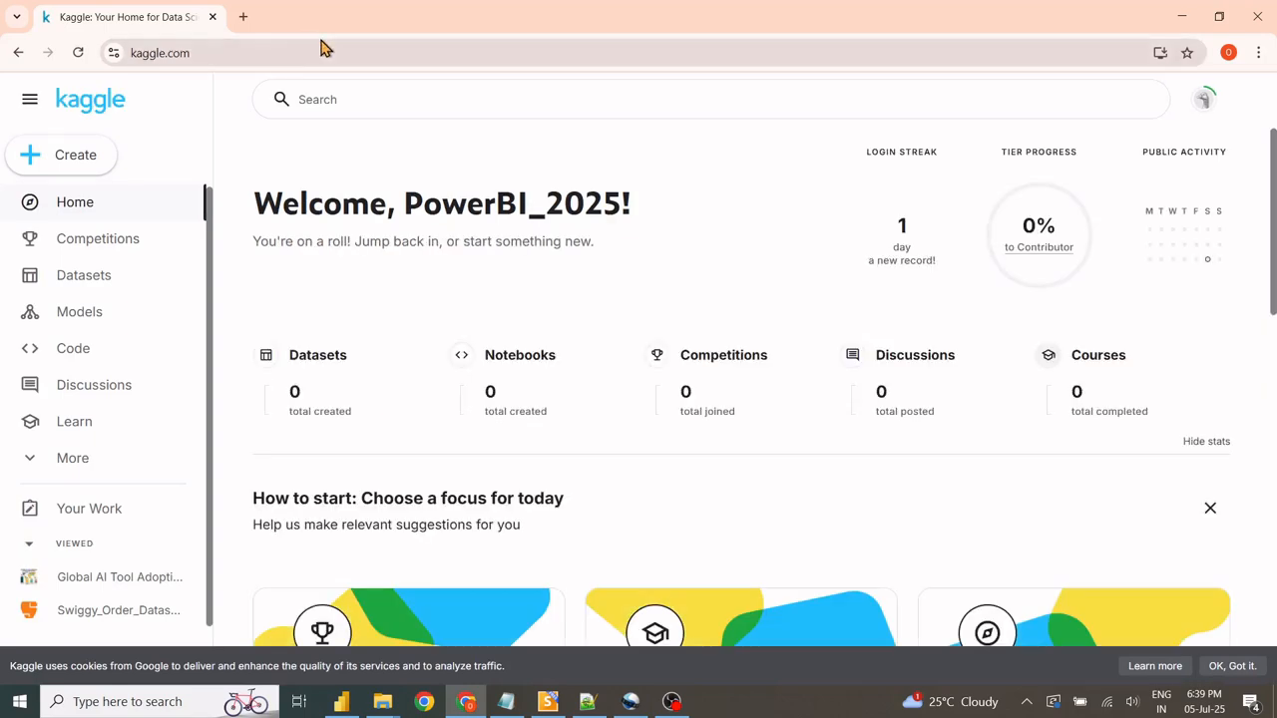
Browse Kaggle's datasets down to the Global AI Tool Adoption Across Industries dataset in the Programming section.
left_click(317, 49)
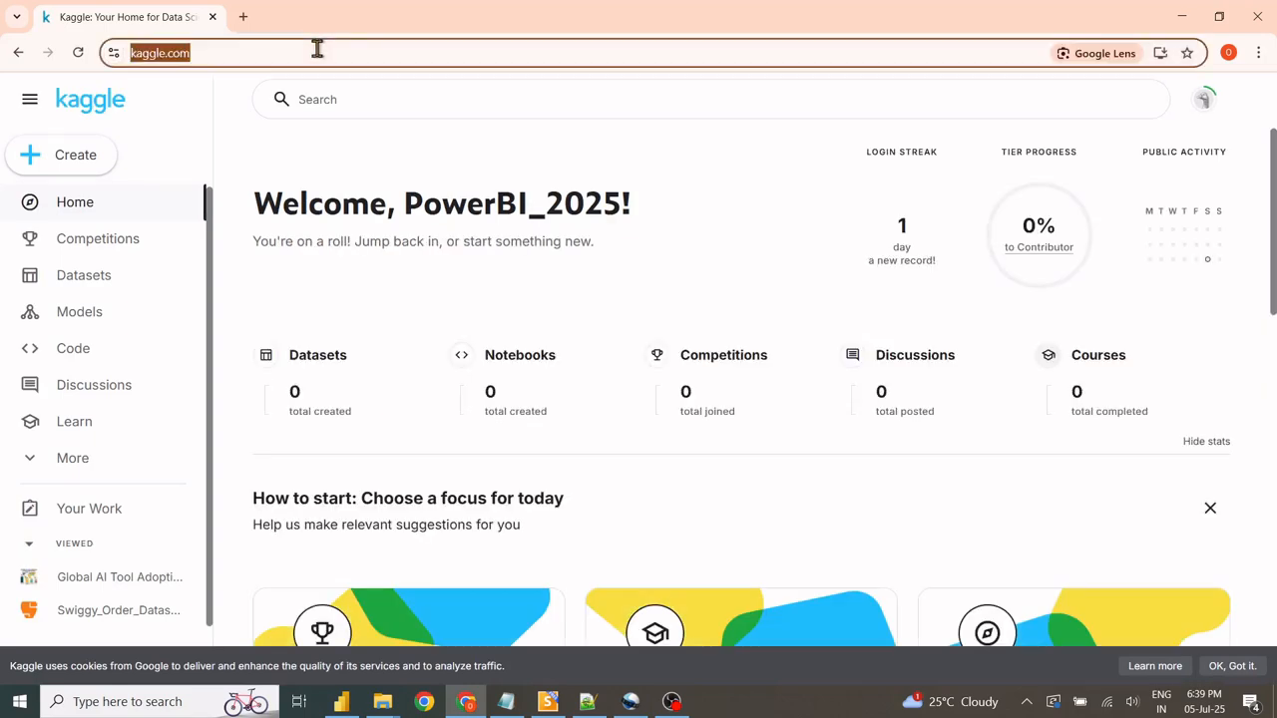
left_click(74, 287)
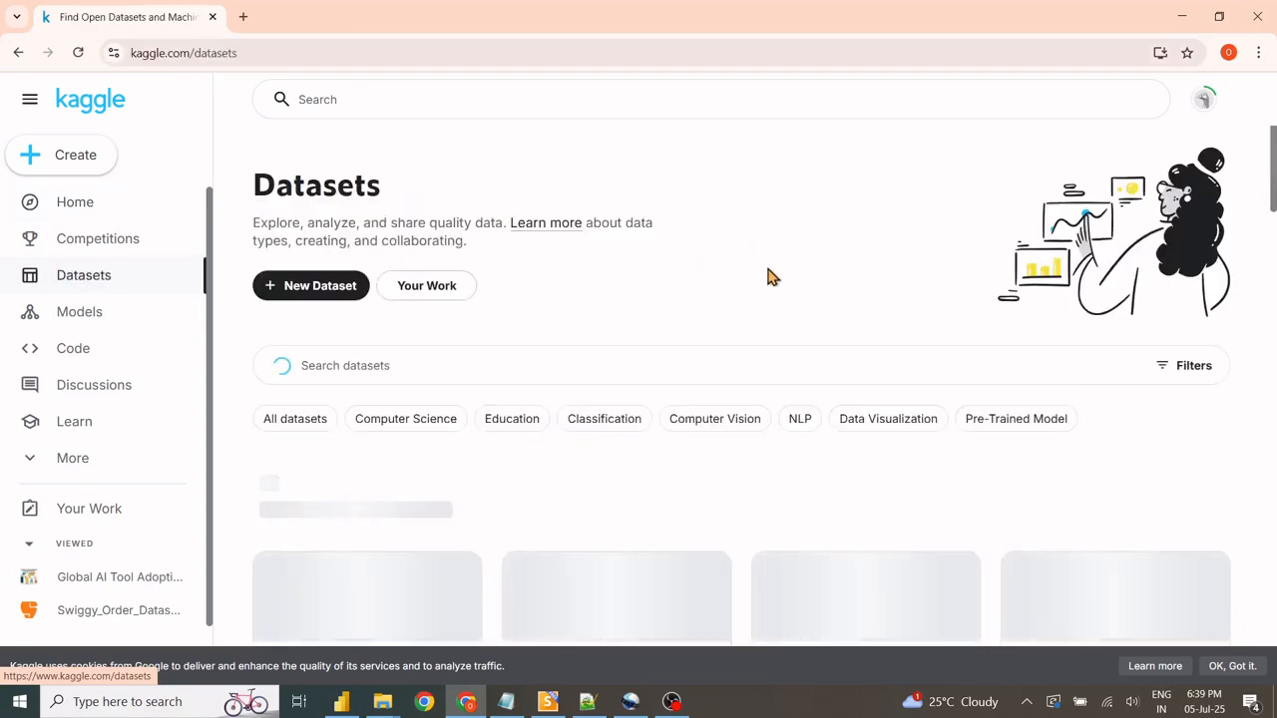
scroll(1267, 199, "down", 6)
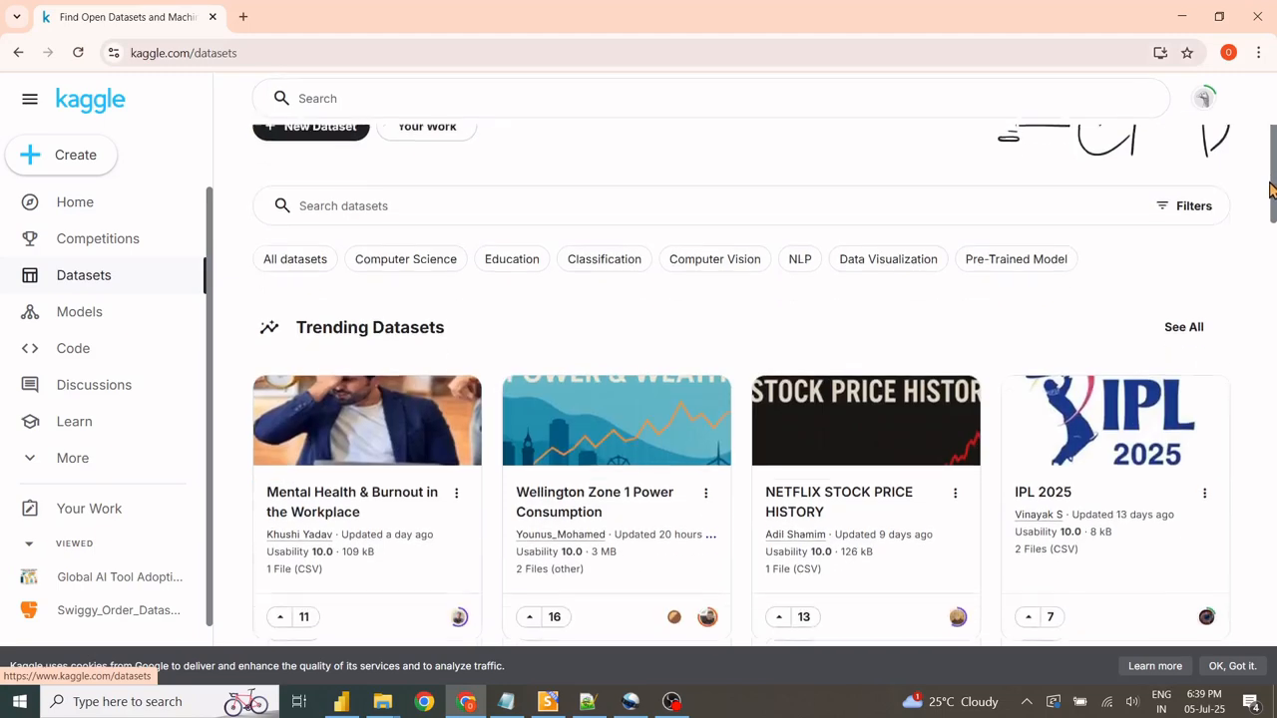
scroll(1255, 286, "down", 8)
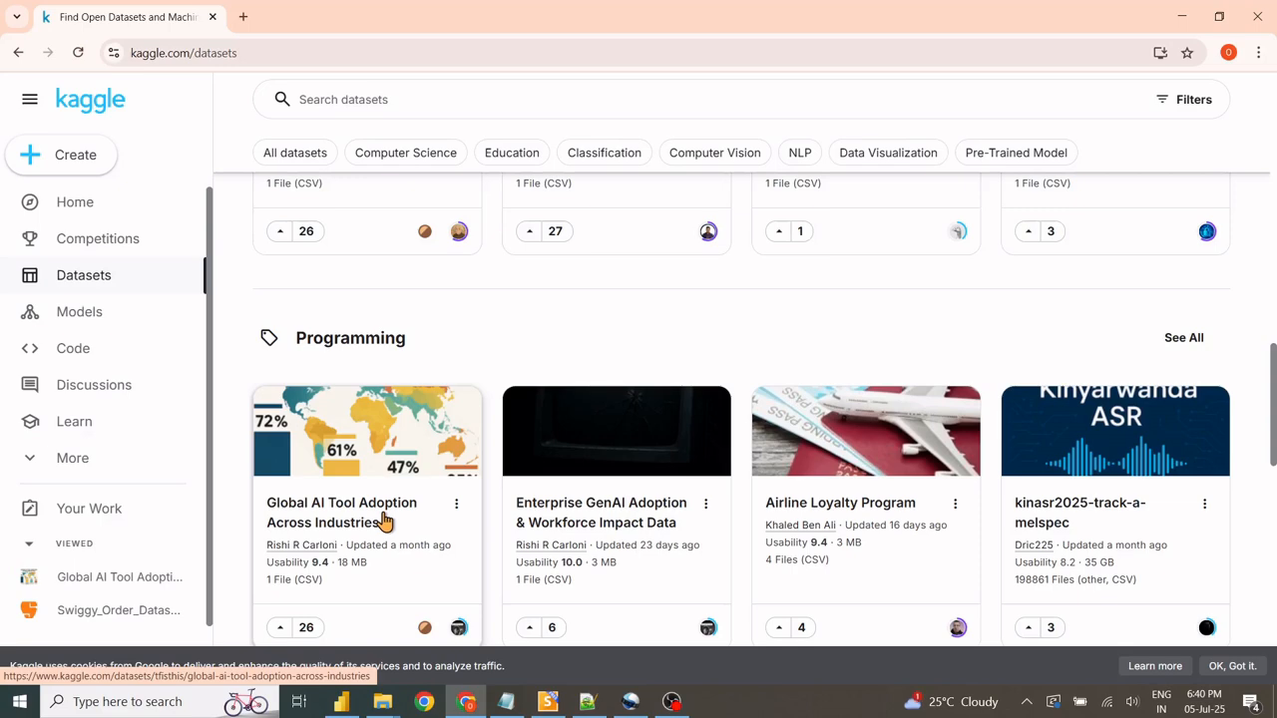
Switch to Power BI Desktop, import the ai_adoption_dataset CSV file from the PowerBI folder and open it for transformation in Power Query Editor.
left_click(341, 701)
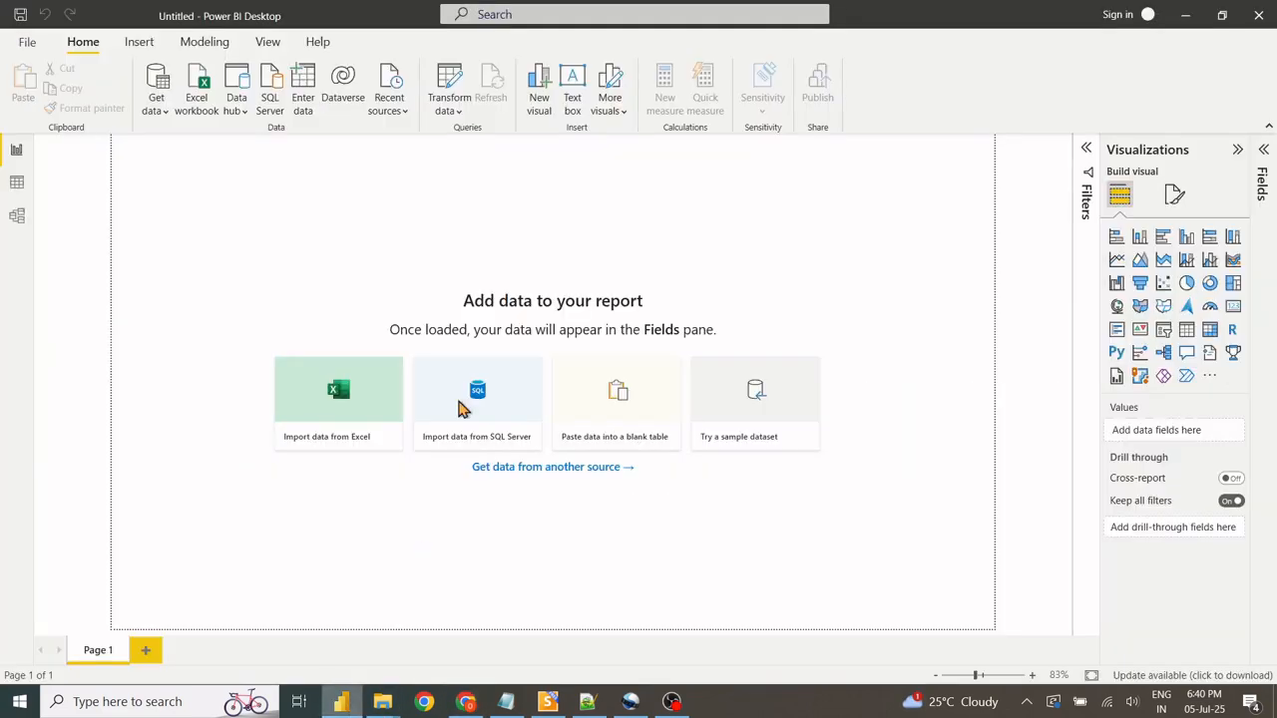
left_click(156, 104)
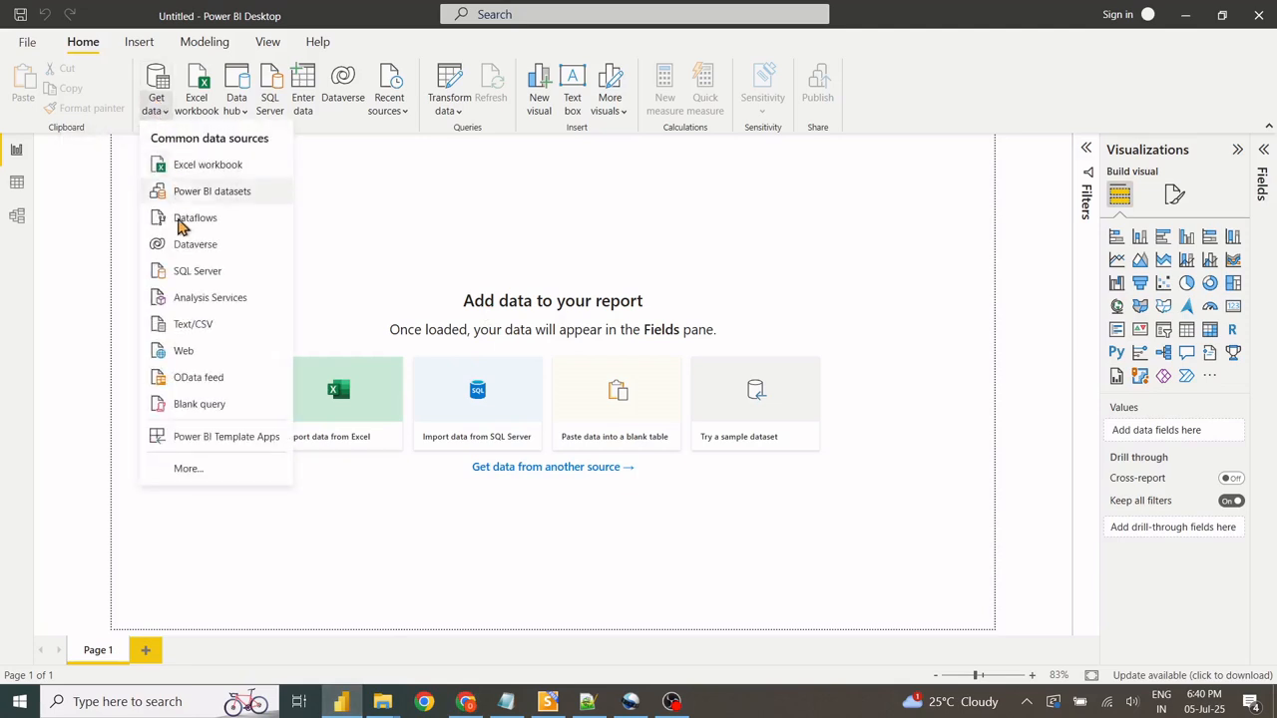
left_click(193, 324)
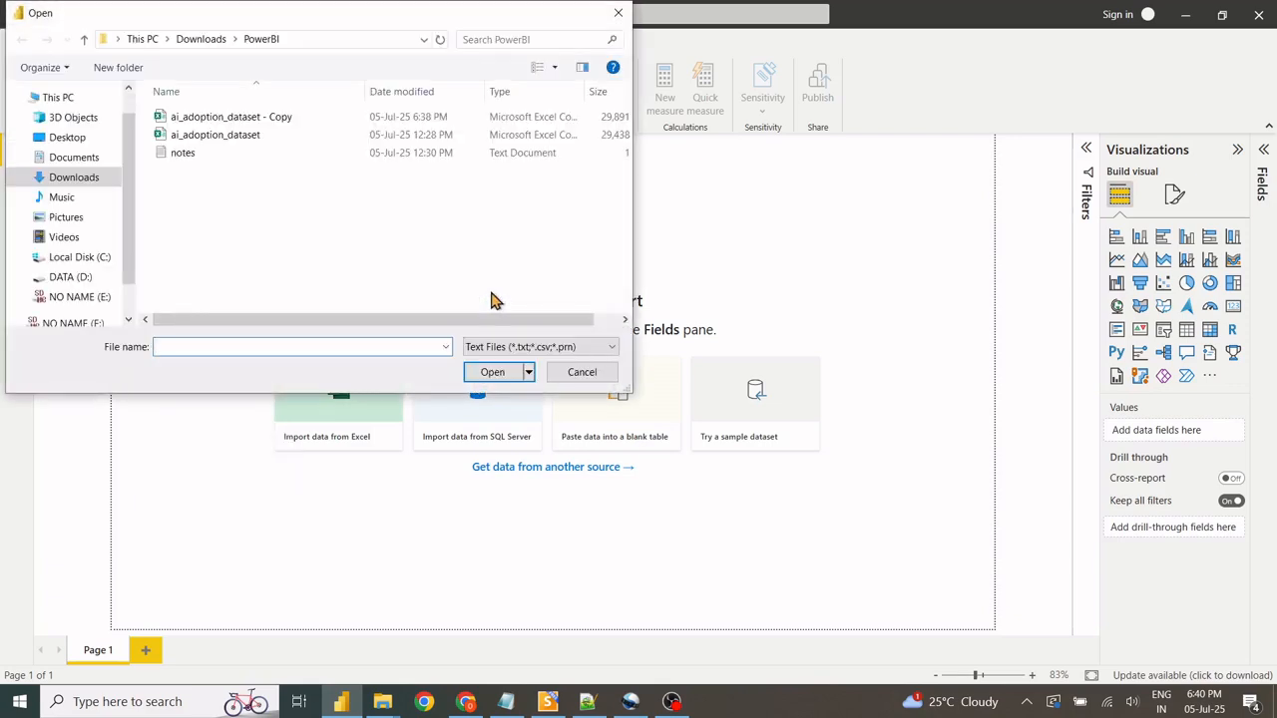
left_click(215, 136)
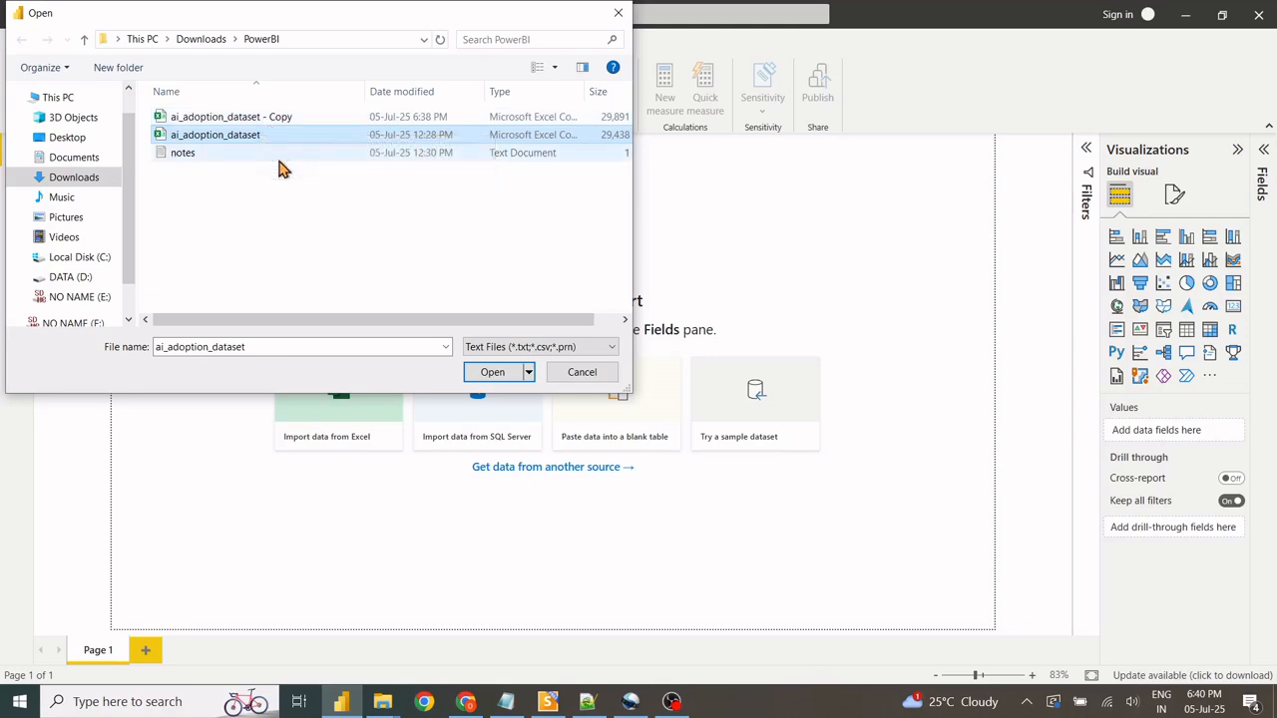
left_click(492, 373)
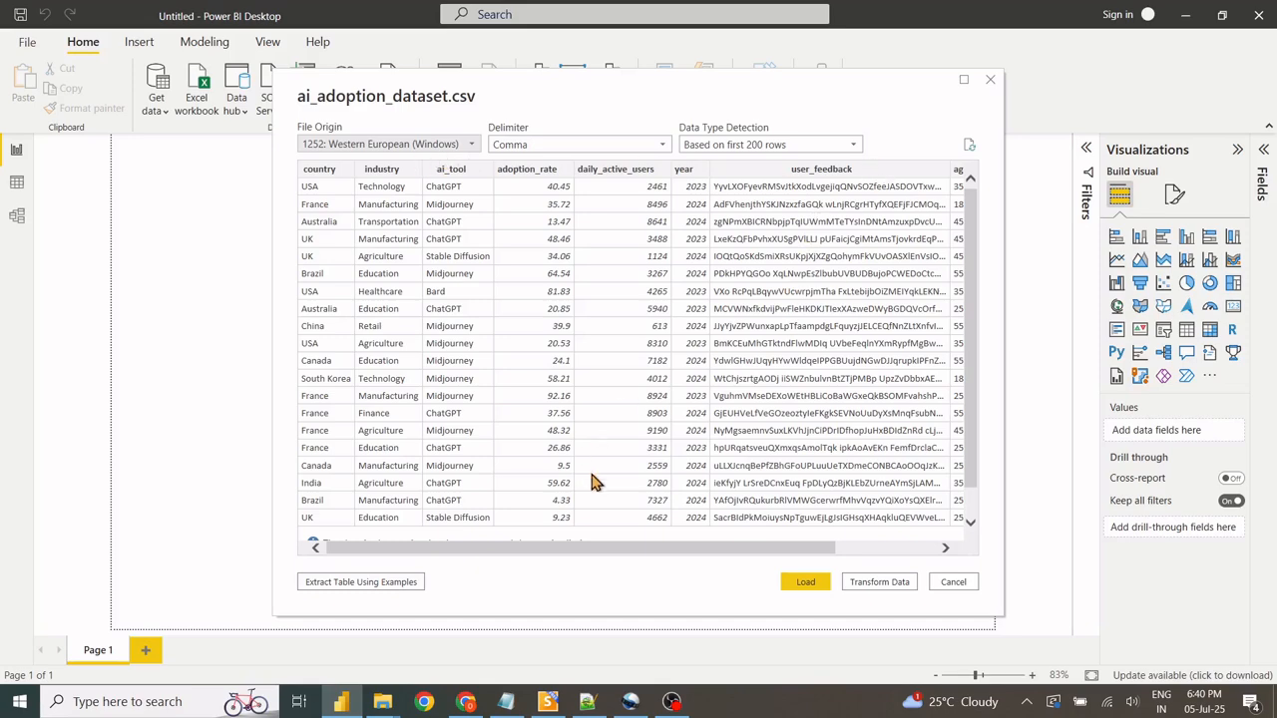
left_click(870, 585)
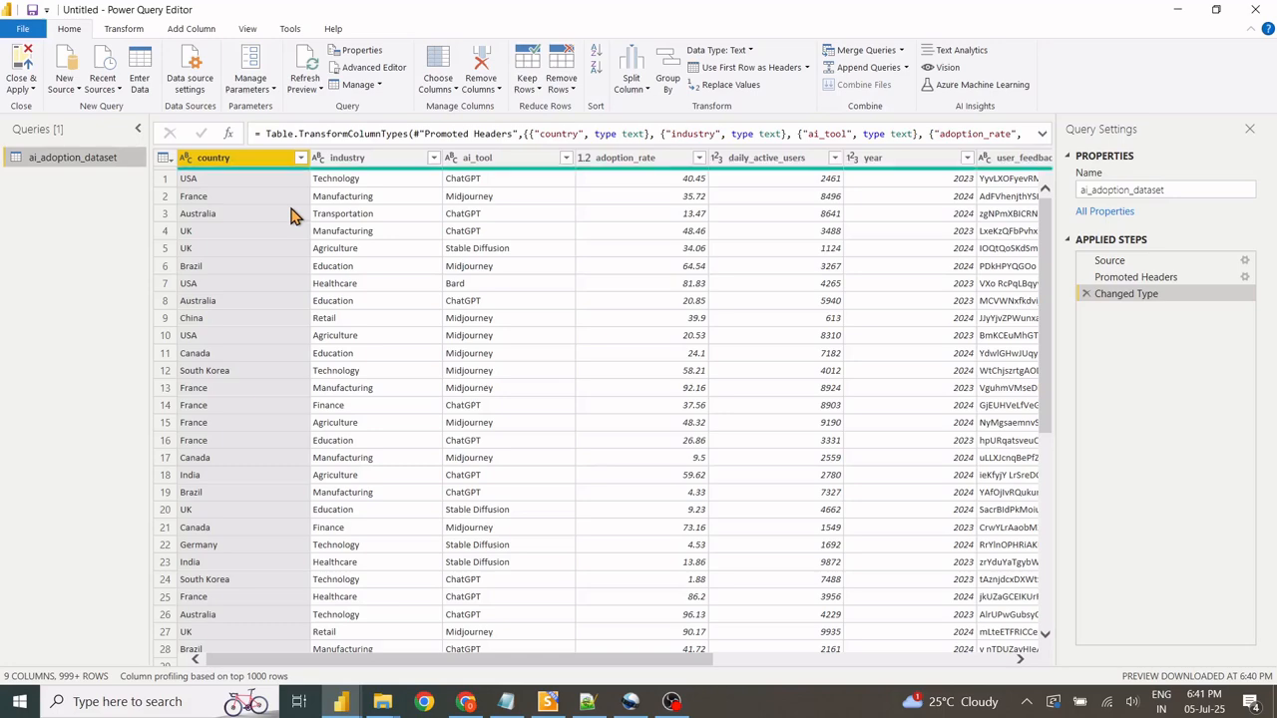
left_click(123, 30)
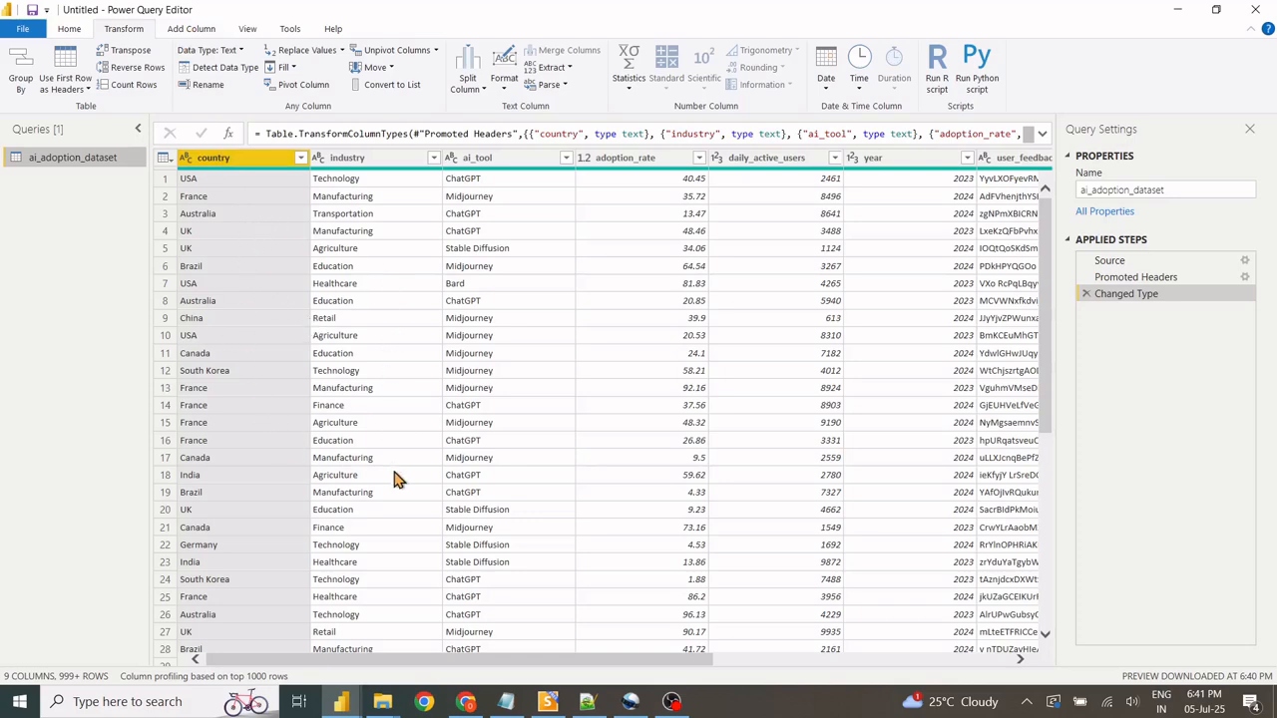
left_click(192, 31)
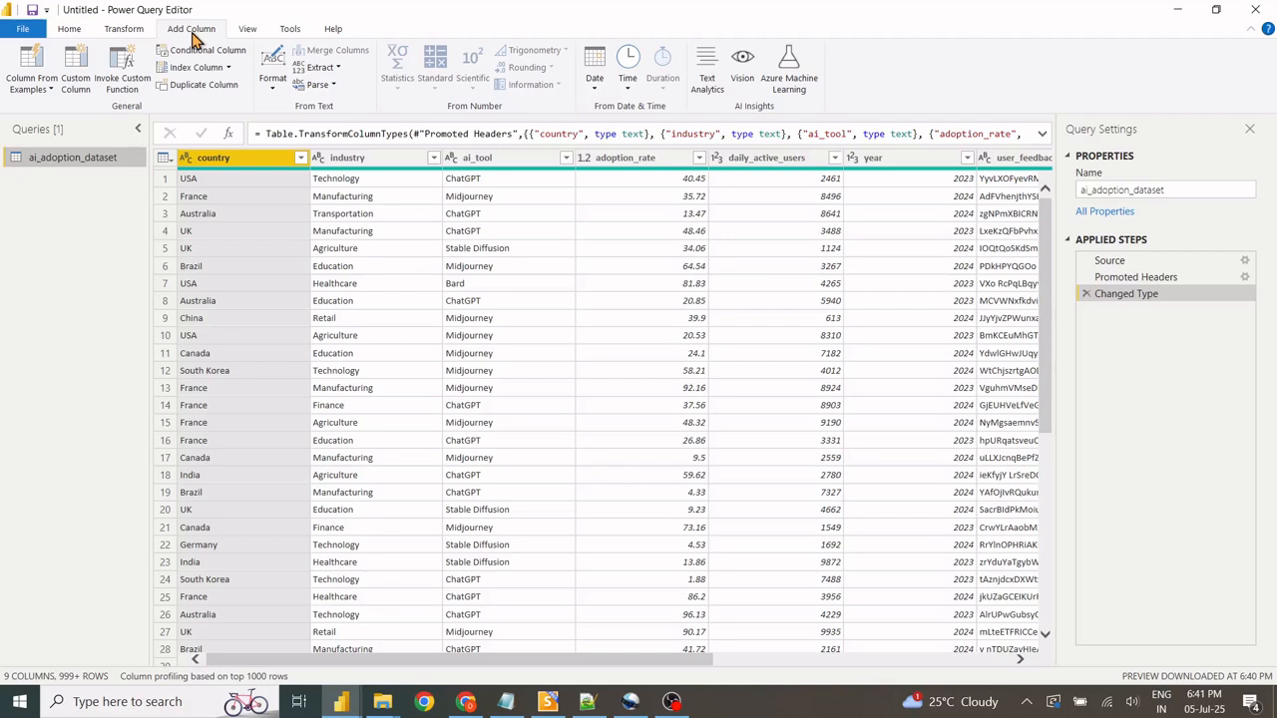
Show column quality in the data preview and review the valid, error and empty percentages across all columns.
left_click(247, 30)
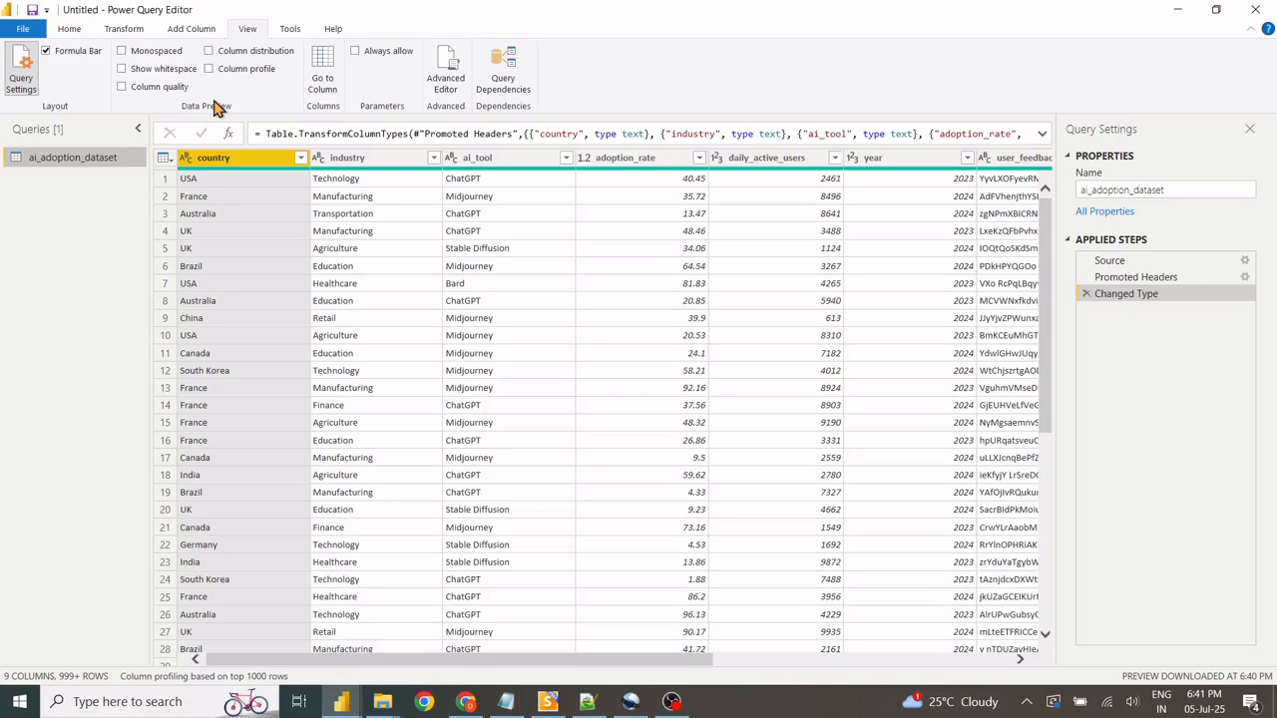
left_click(122, 87)
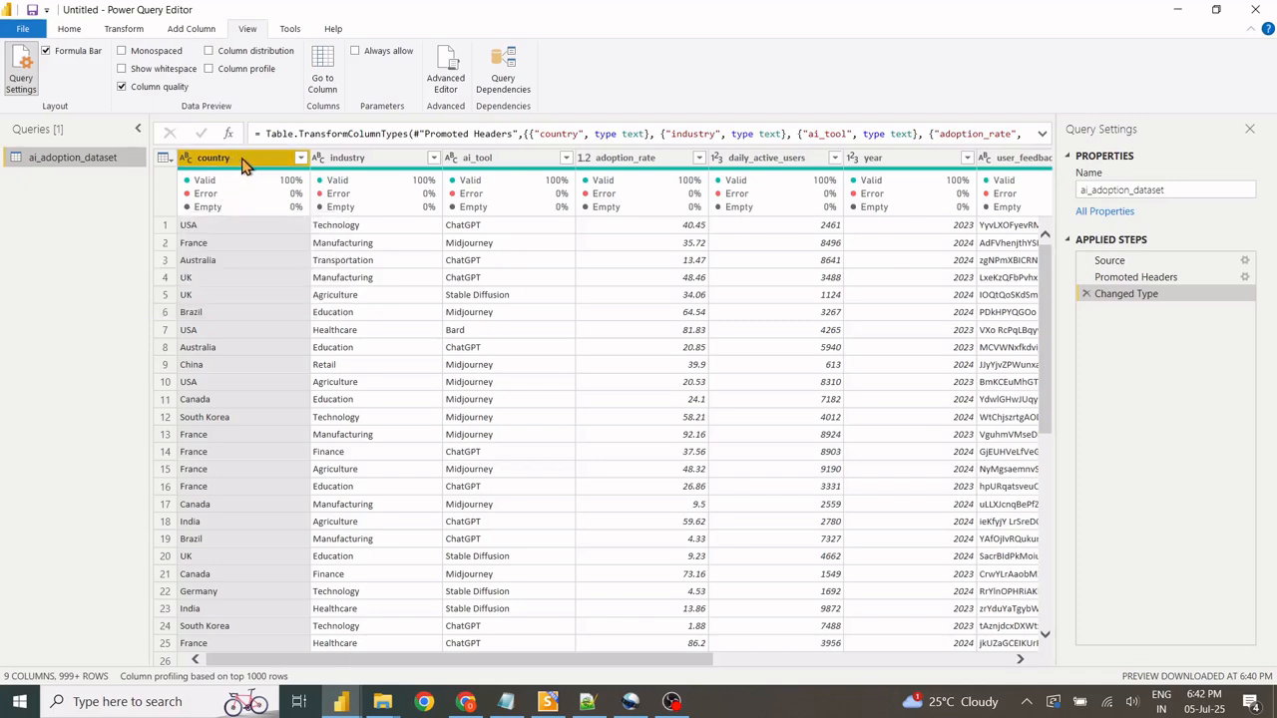
mouse_move(281, 186)
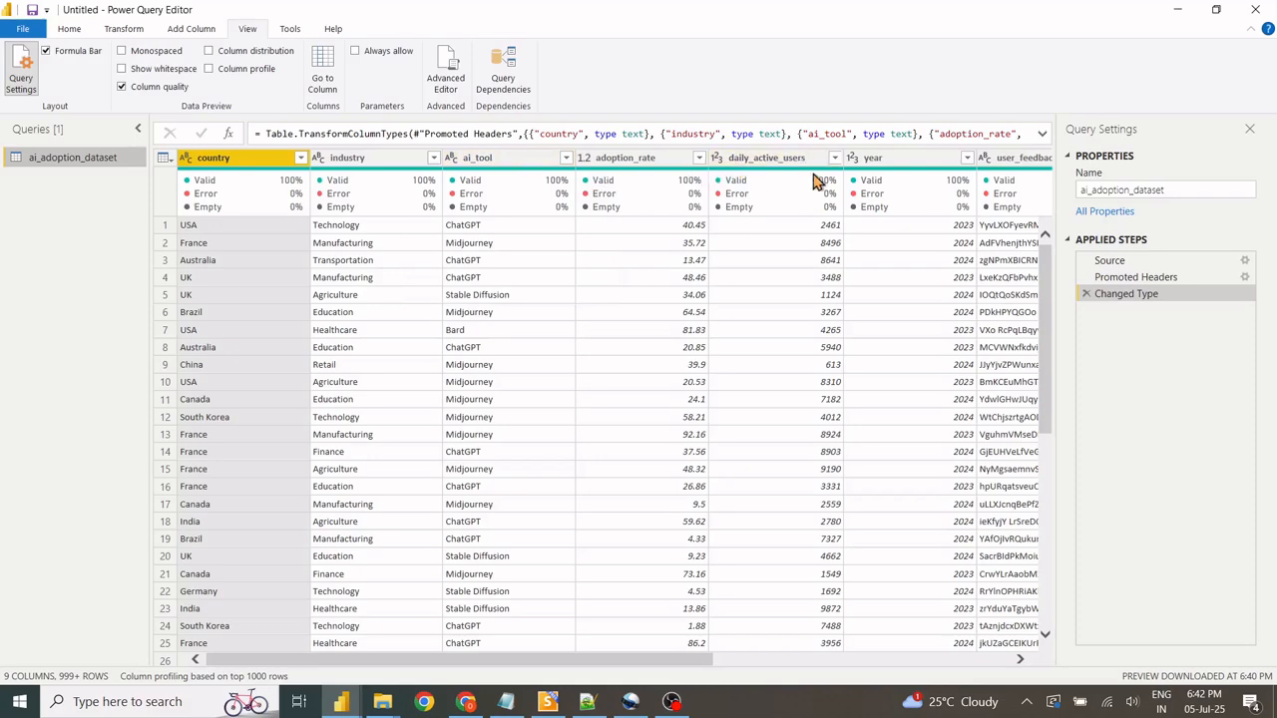
left_click_drag(692, 667, 1008, 716)
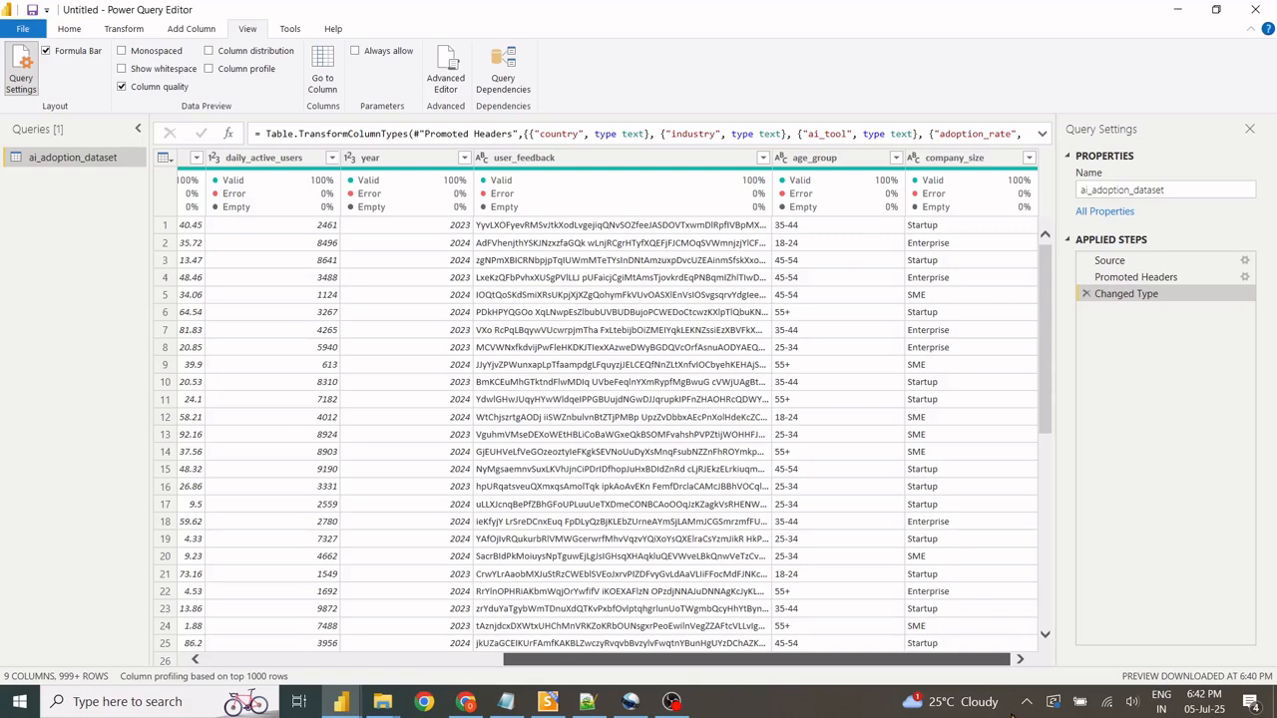
left_click_drag(1009, 716, 383, 712)
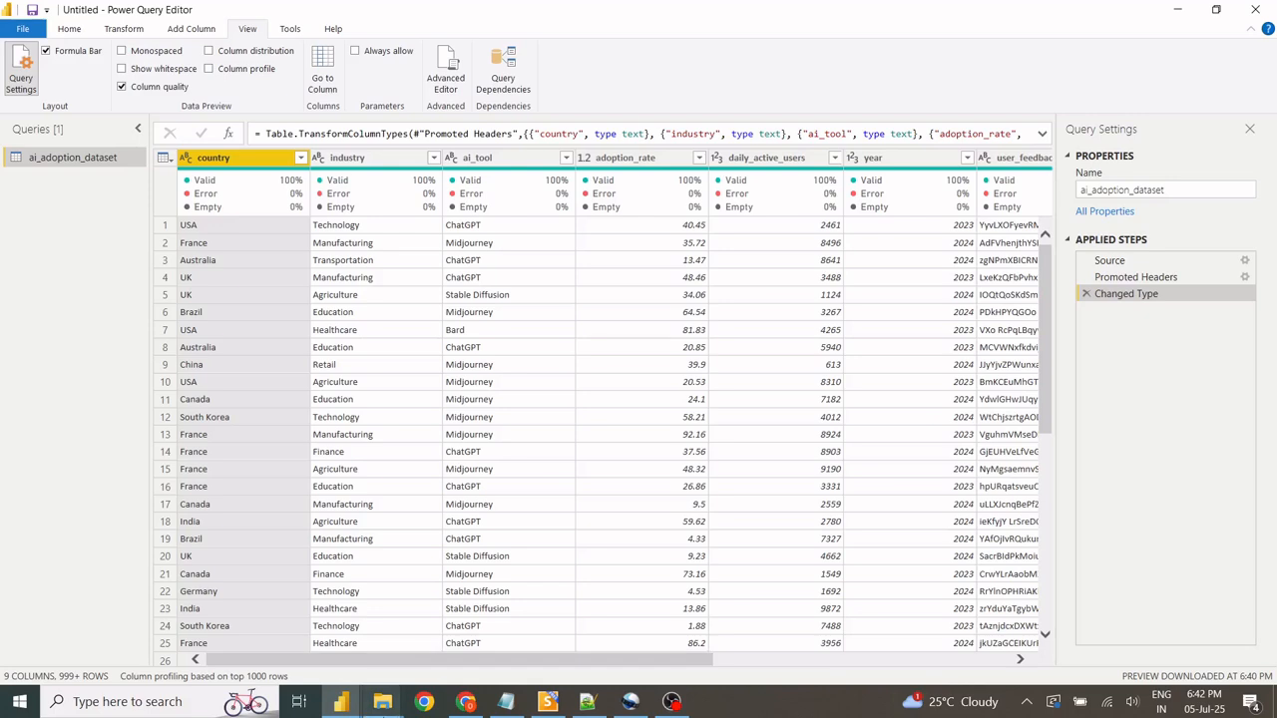
mouse_move(383, 711)
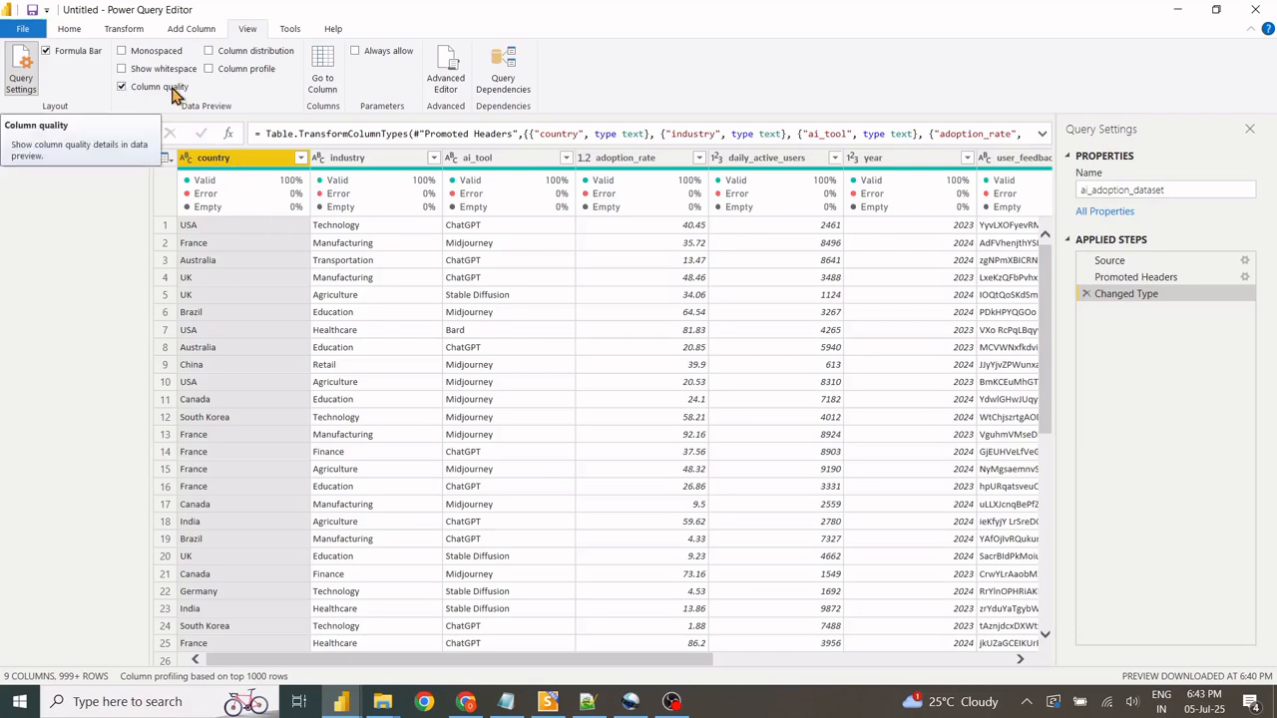
Hide column quality, show column distribution instead, and examine the distributions of the country and adoption_rate columns.
left_click(121, 87)
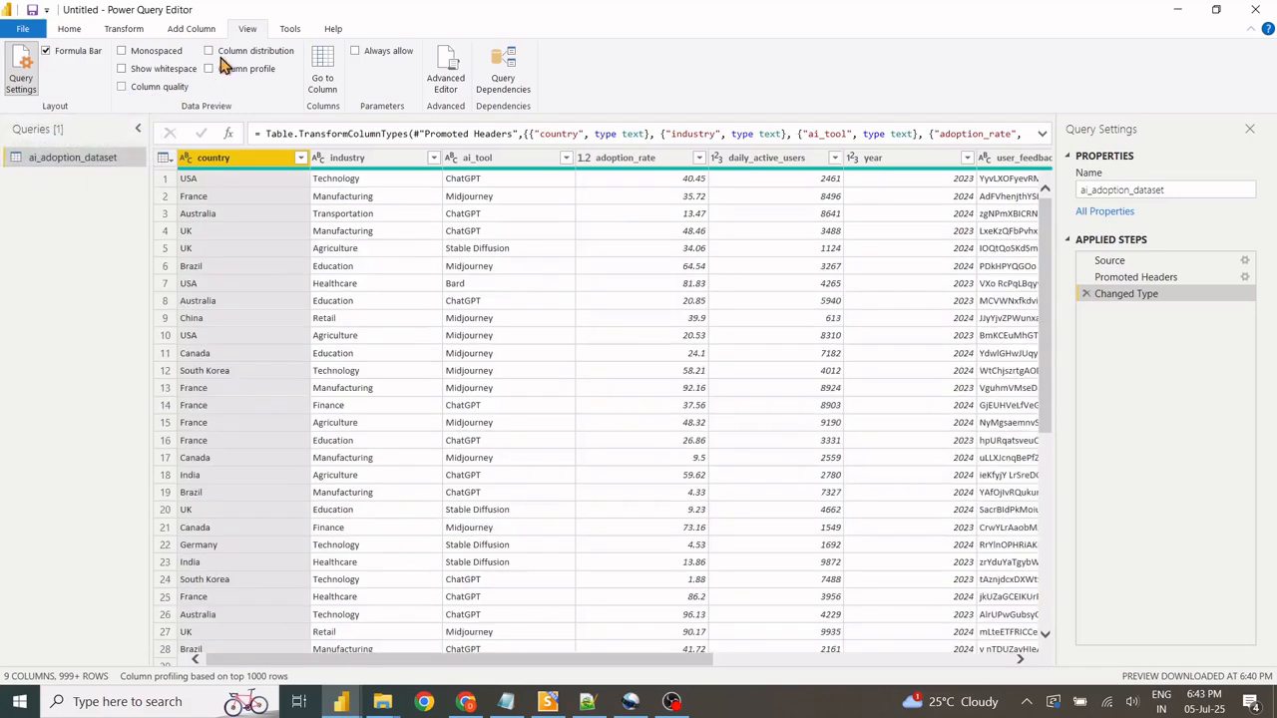
left_click(210, 52)
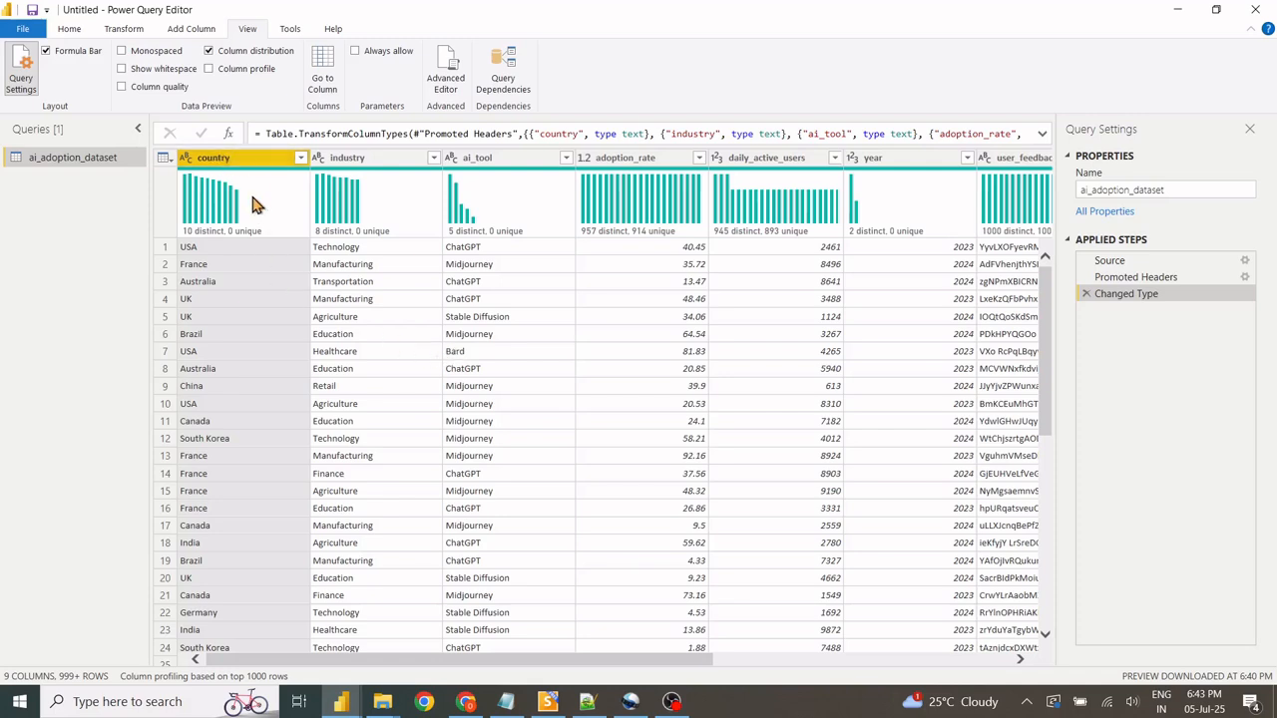
mouse_move(233, 240)
mouse_move(654, 238)
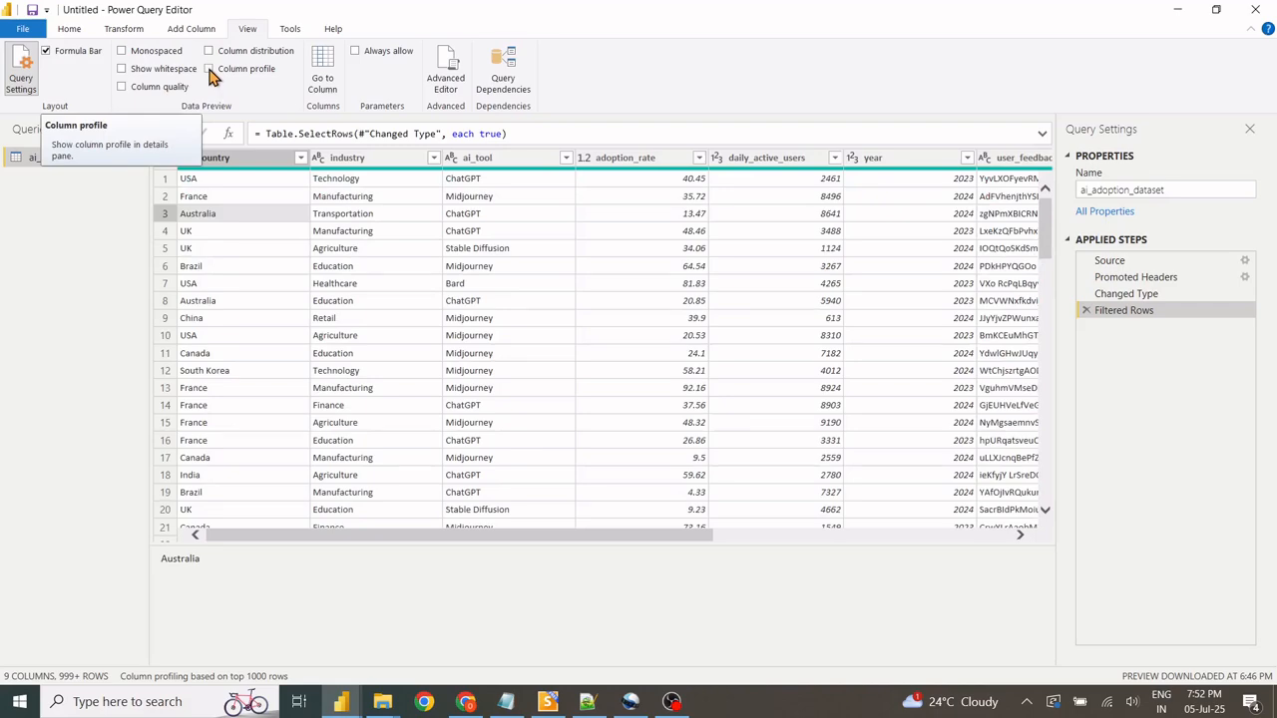
Show the column profile and examine the statistics and value distribution of the country and industry columns.
left_click(211, 70)
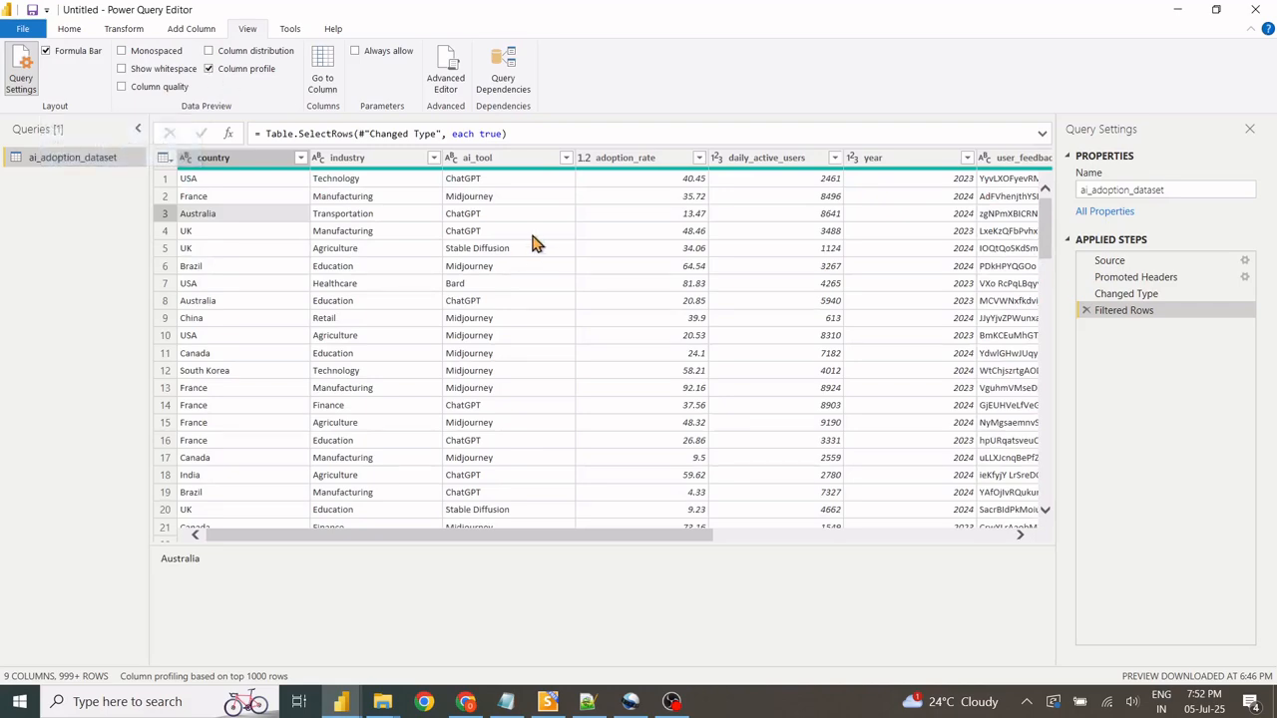
left_click(247, 163)
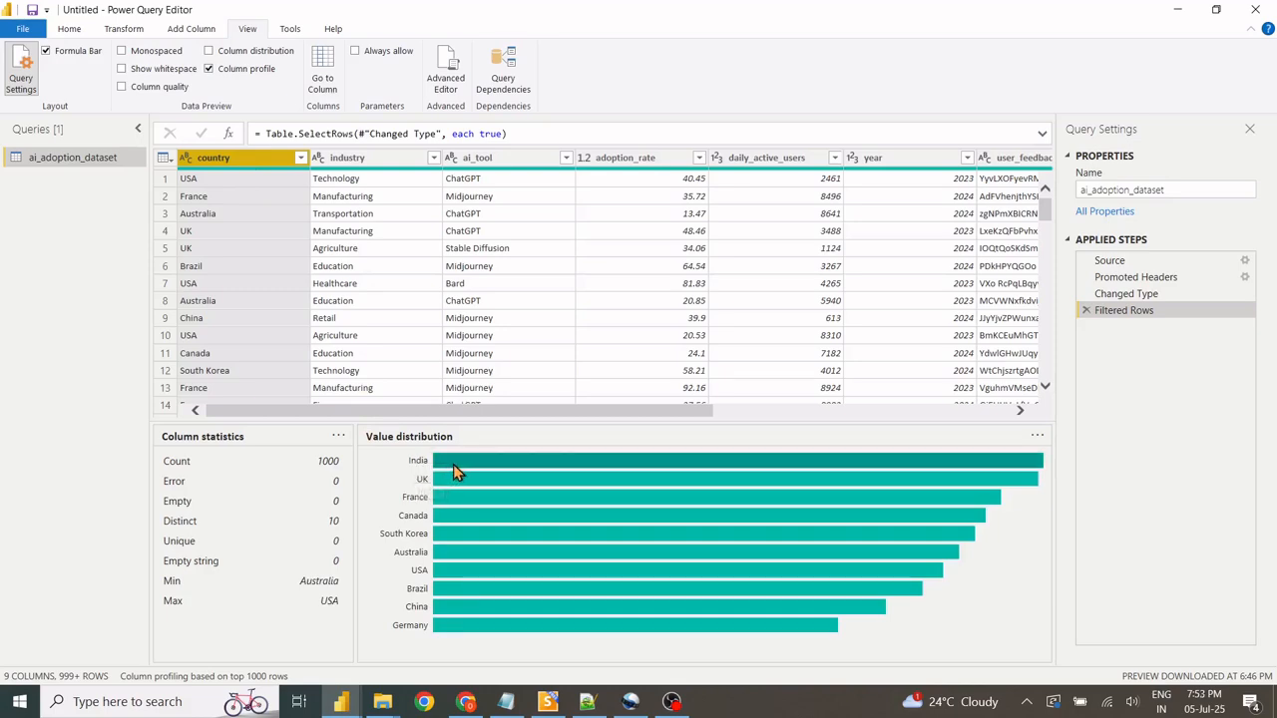
mouse_move(454, 464)
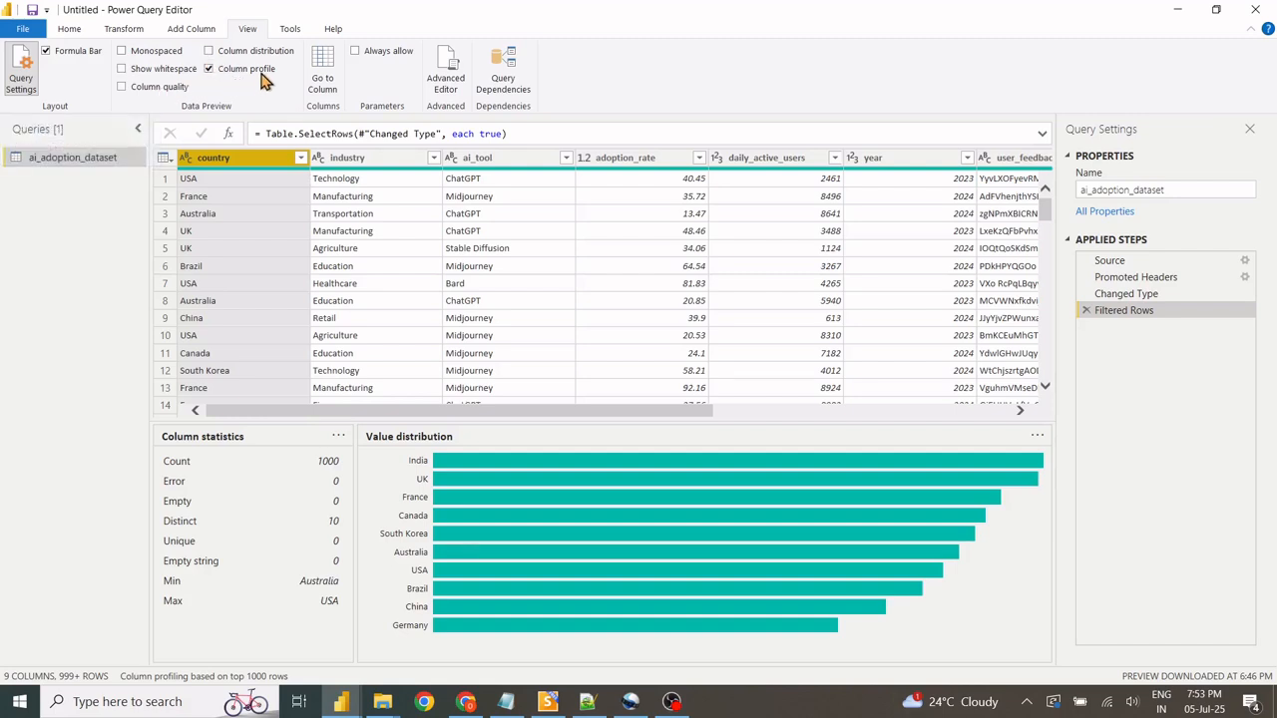
left_click(383, 167)
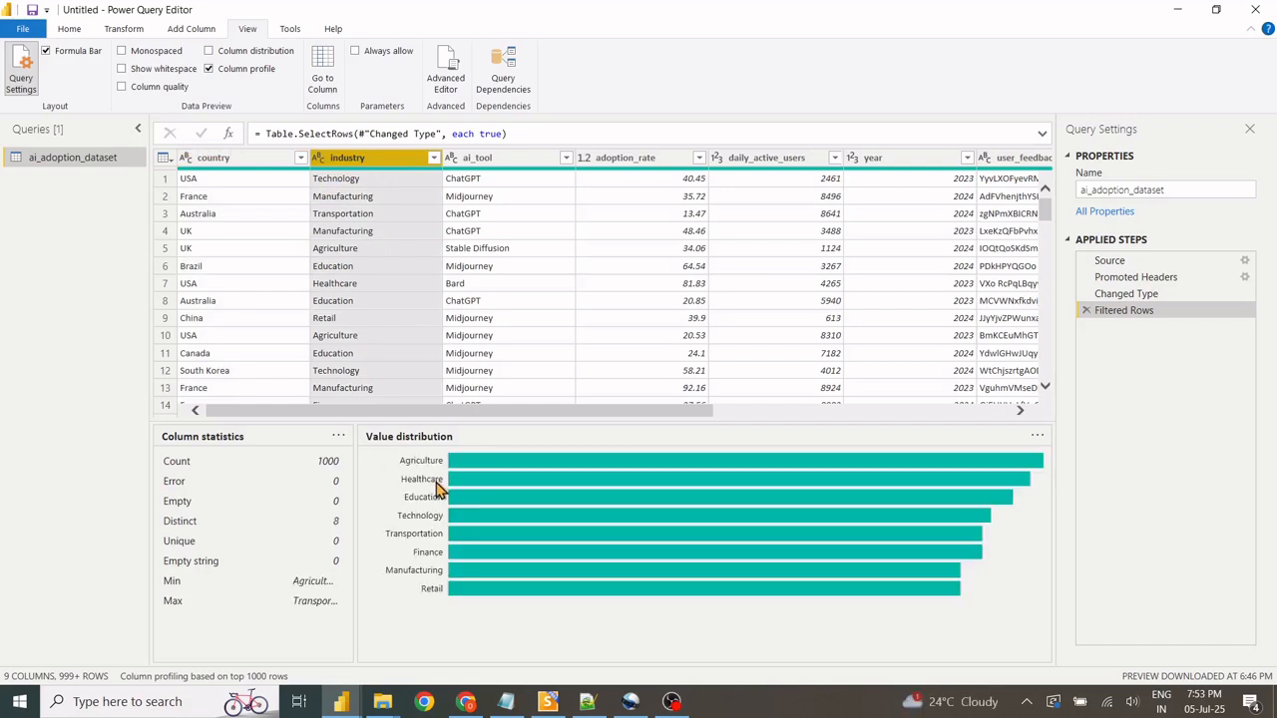
mouse_move(509, 464)
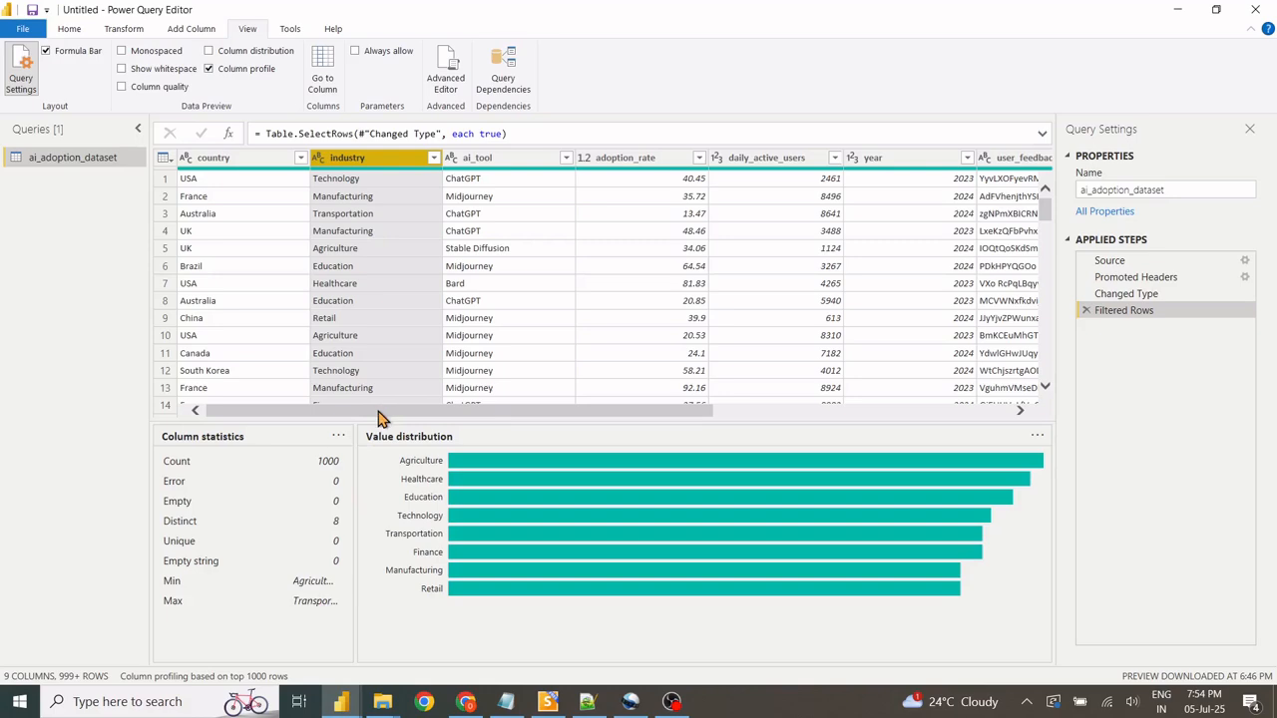
Examine the full column statistics and value distribution of the year column.
left_click_drag(380, 417, 429, 419)
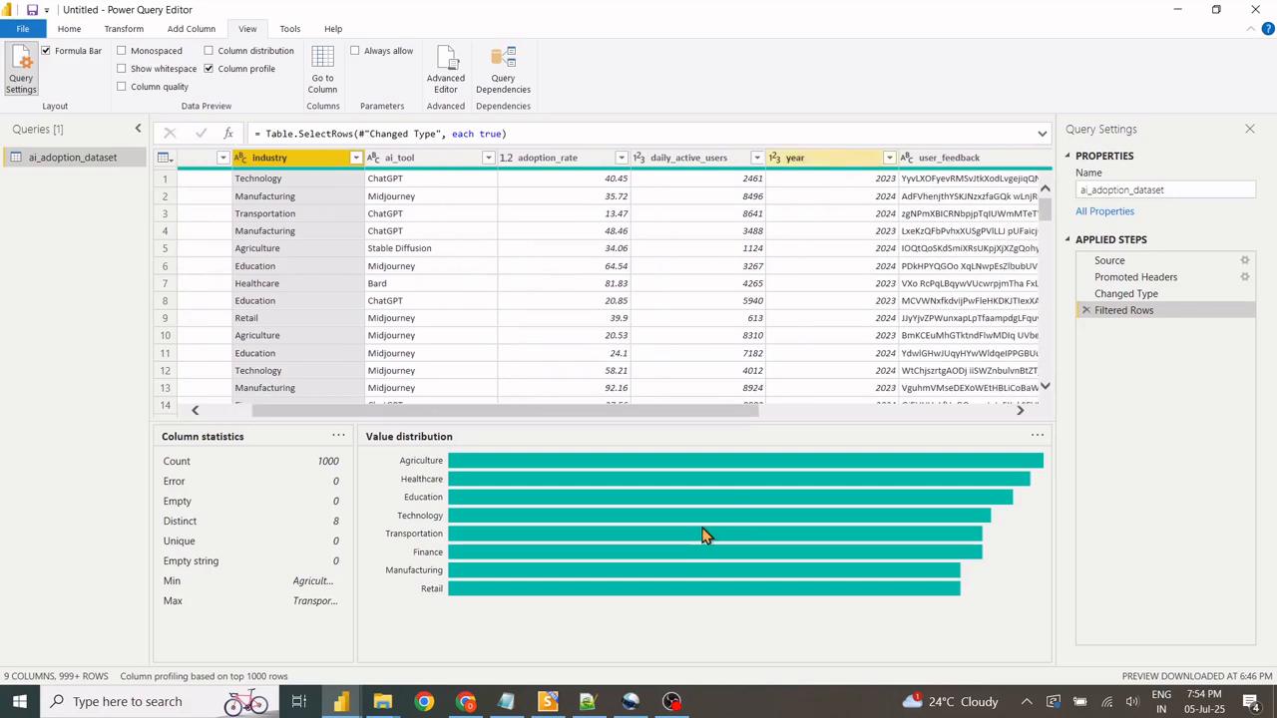
left_click(820, 290)
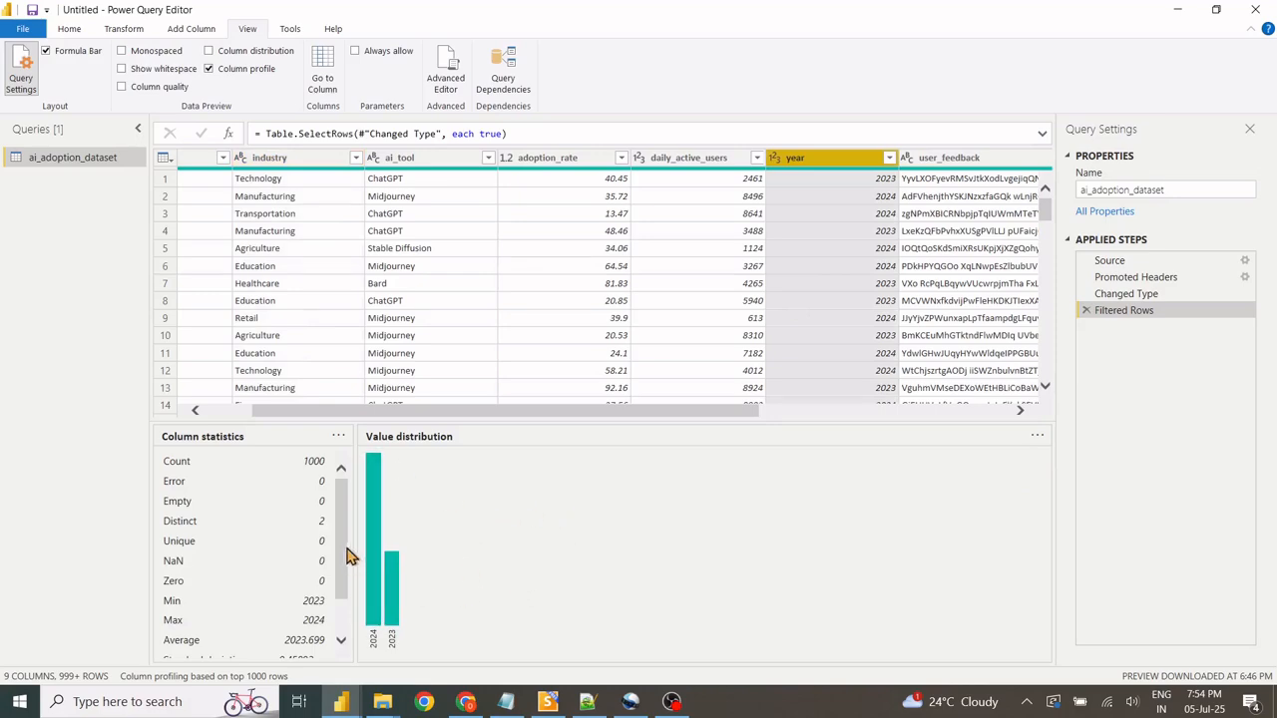
left_click_drag(341, 559, 339, 595)
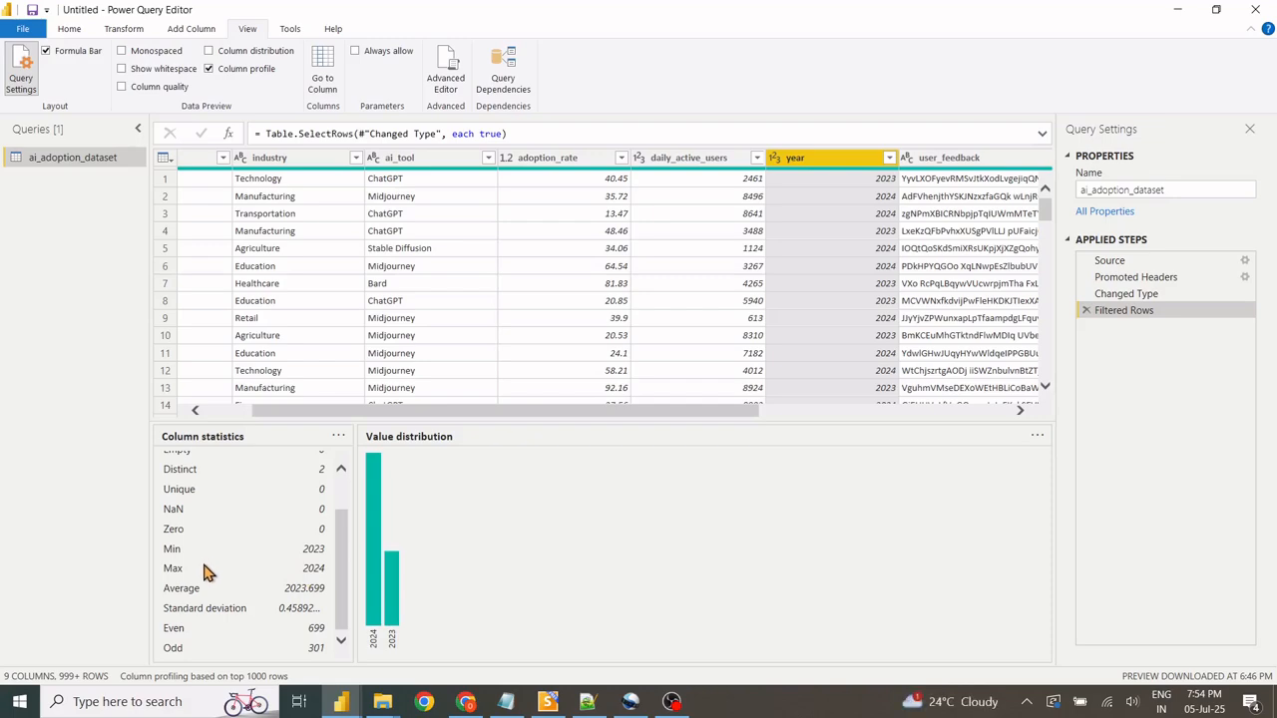
left_click_drag(347, 516, 346, 477)
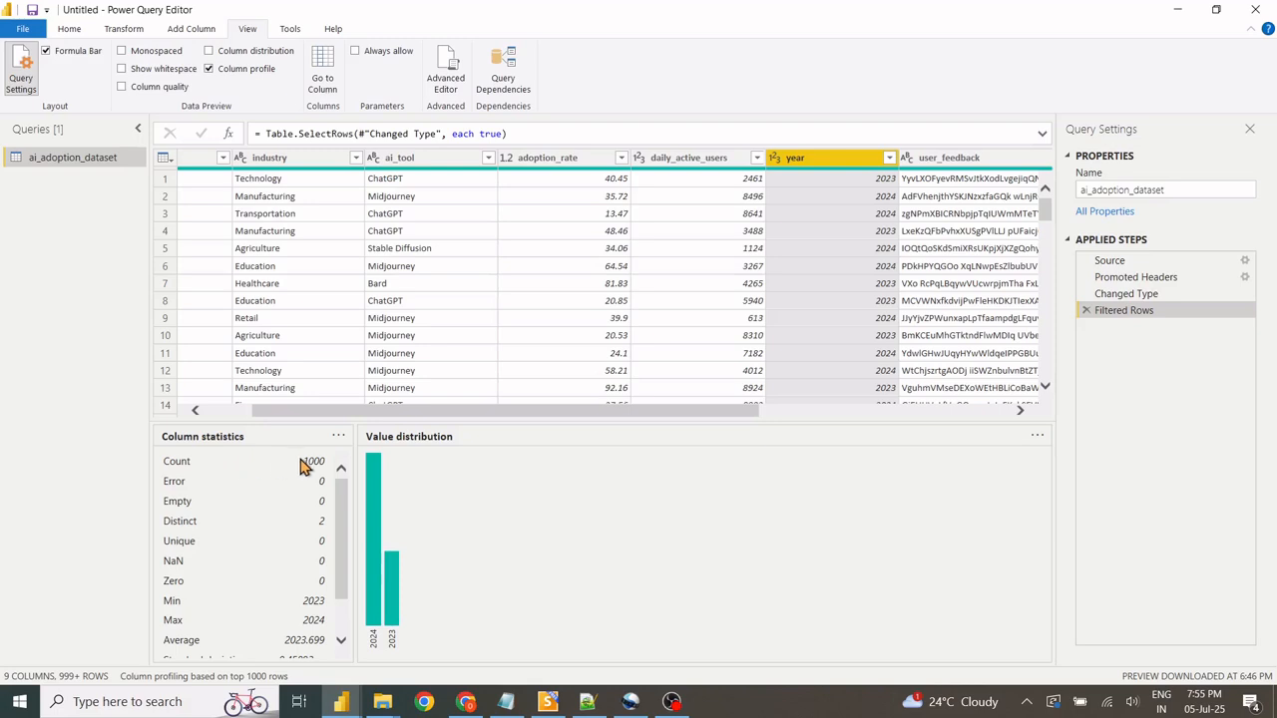
Turn off the column profile and show column quality again, checking the country column's quality details.
left_click_drag(365, 412, 250, 412)
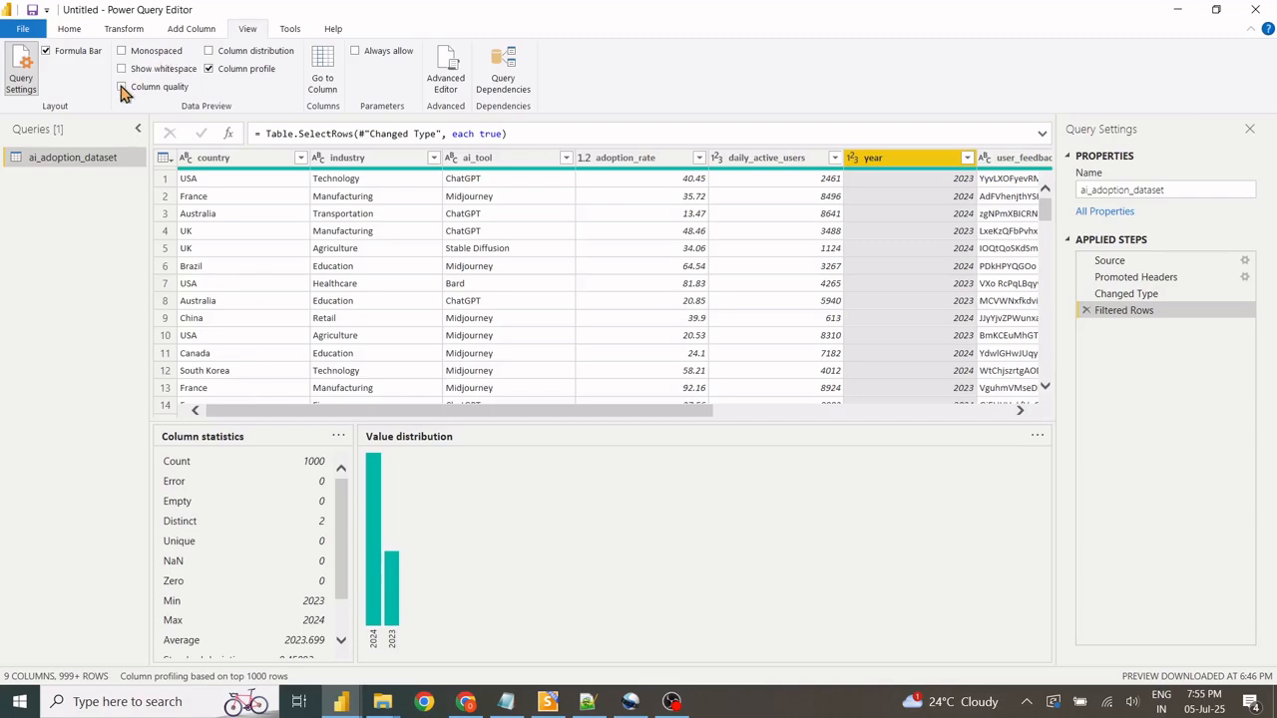
left_click(208, 69)
left_click(121, 87)
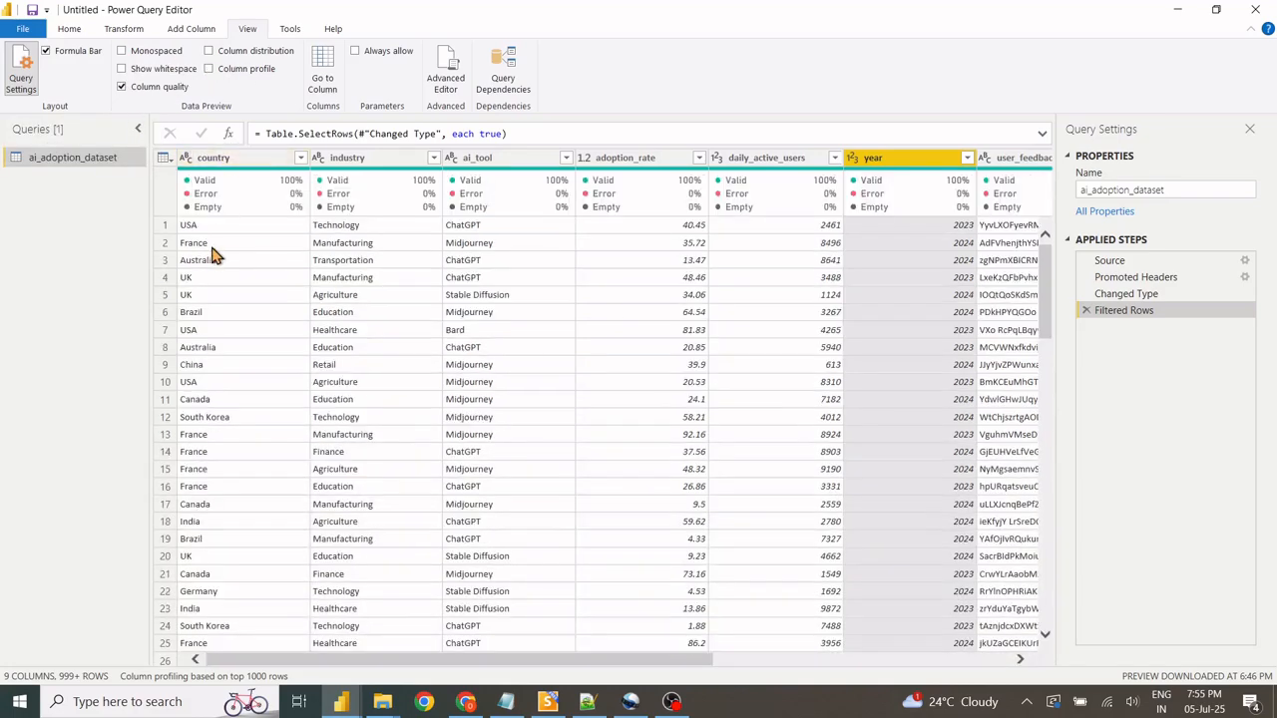
mouse_move(286, 187)
Base column profiling on the entire data set and check the country column's quality details.
left_click(207, 679)
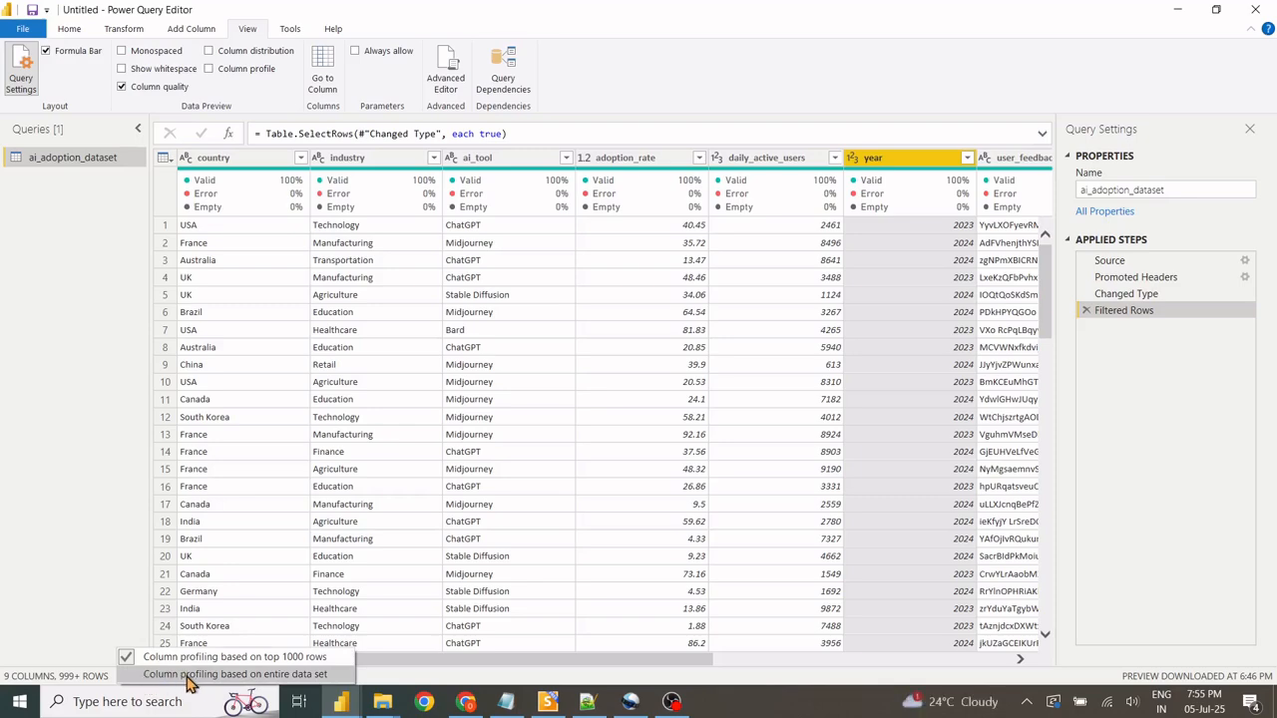
left_click(260, 675)
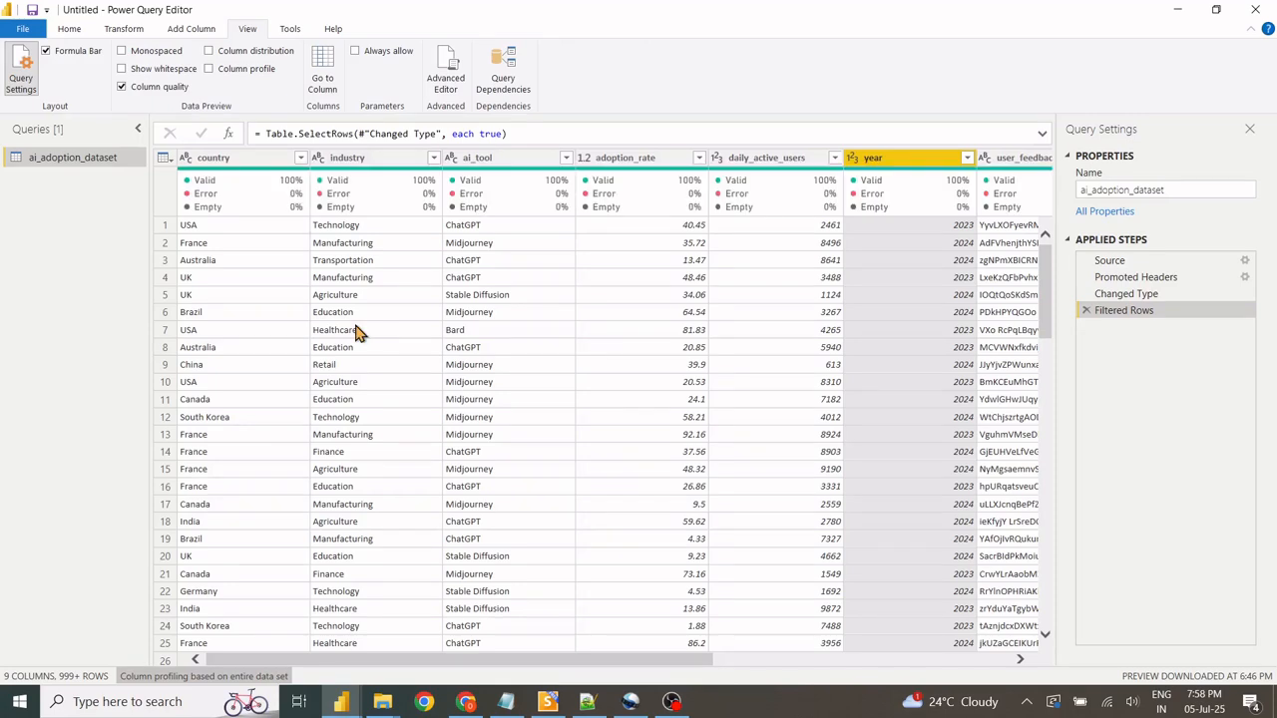
mouse_move(276, 192)
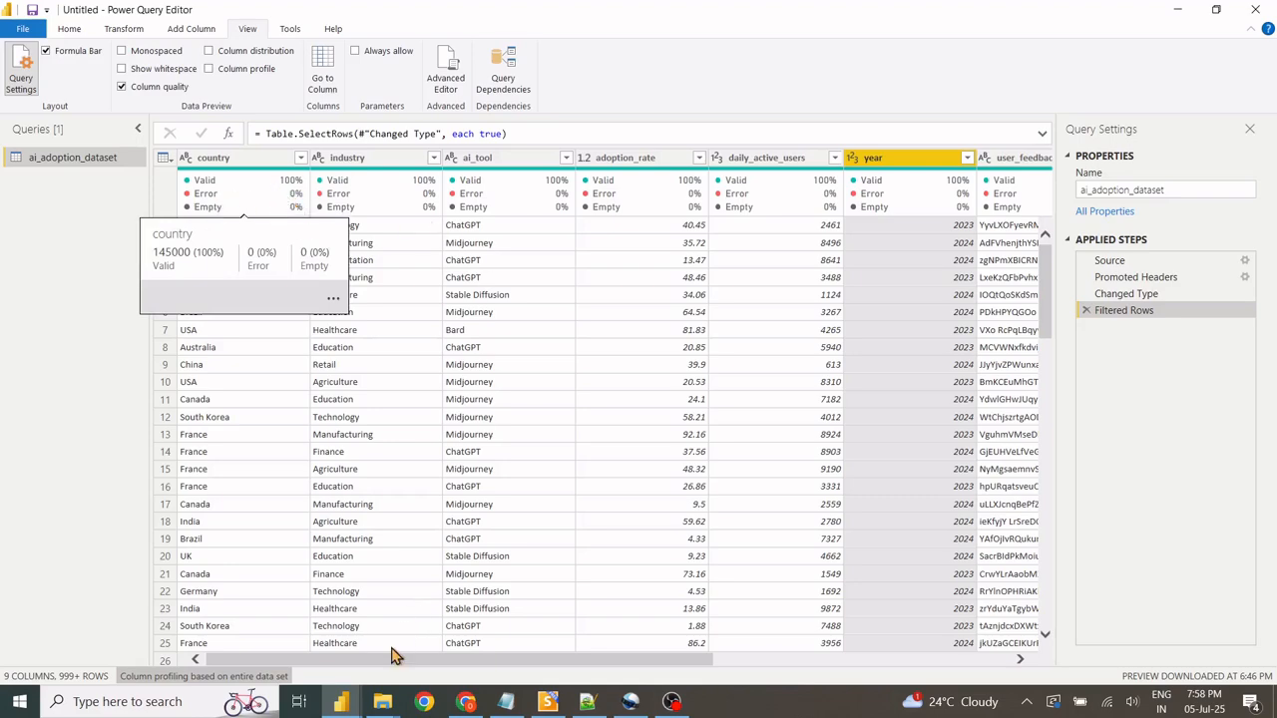
Close Power Query Editor without applying the pending changes now.
left_click_drag(394, 655, 228, 662)
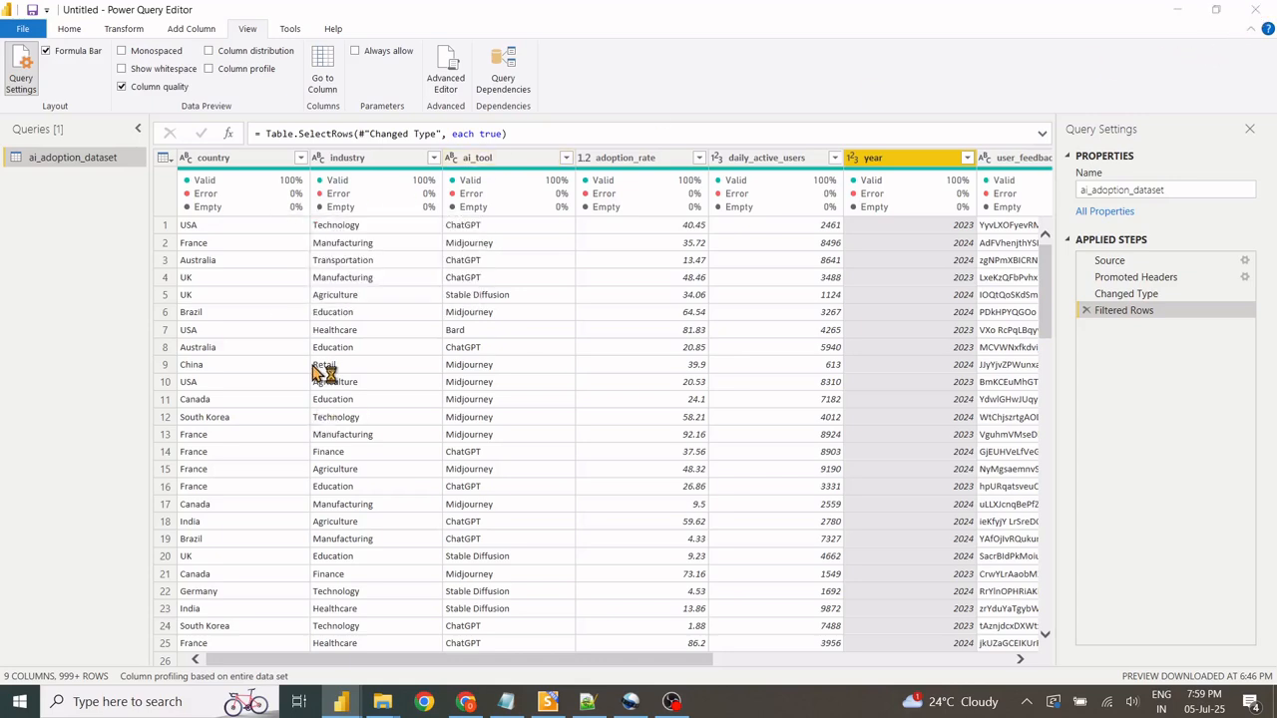
left_click(341, 703)
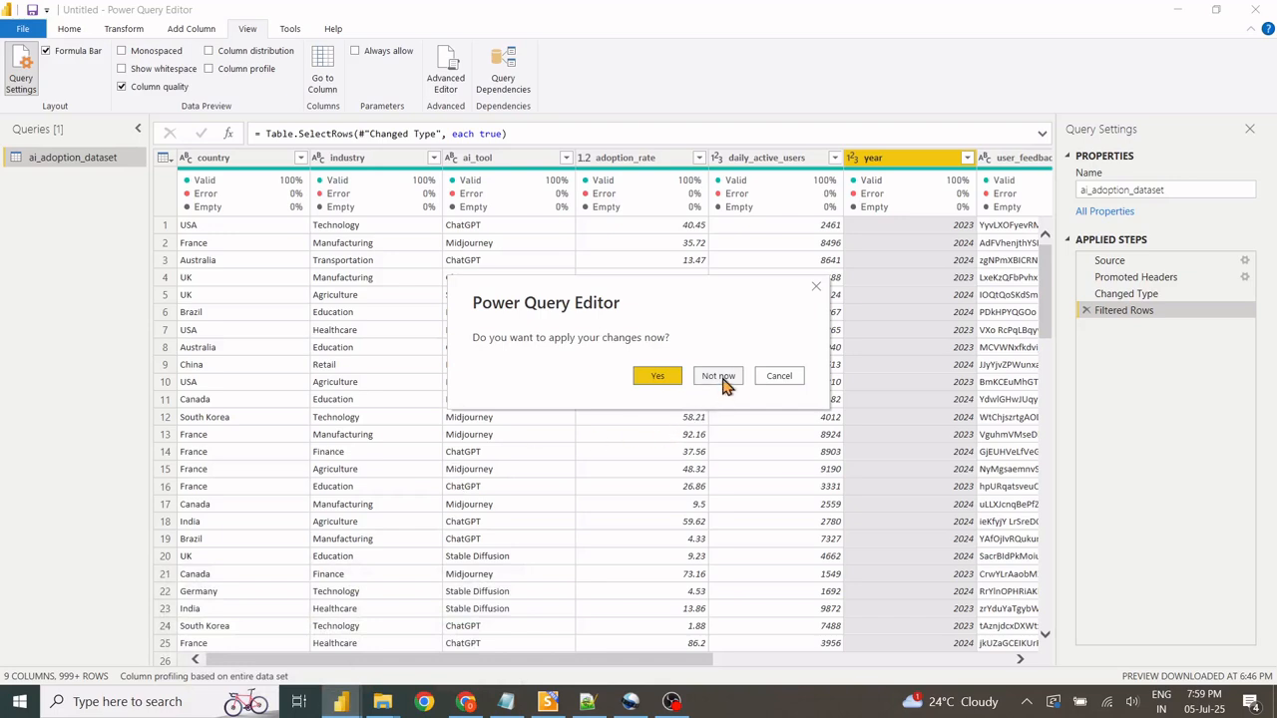
left_click(718, 377)
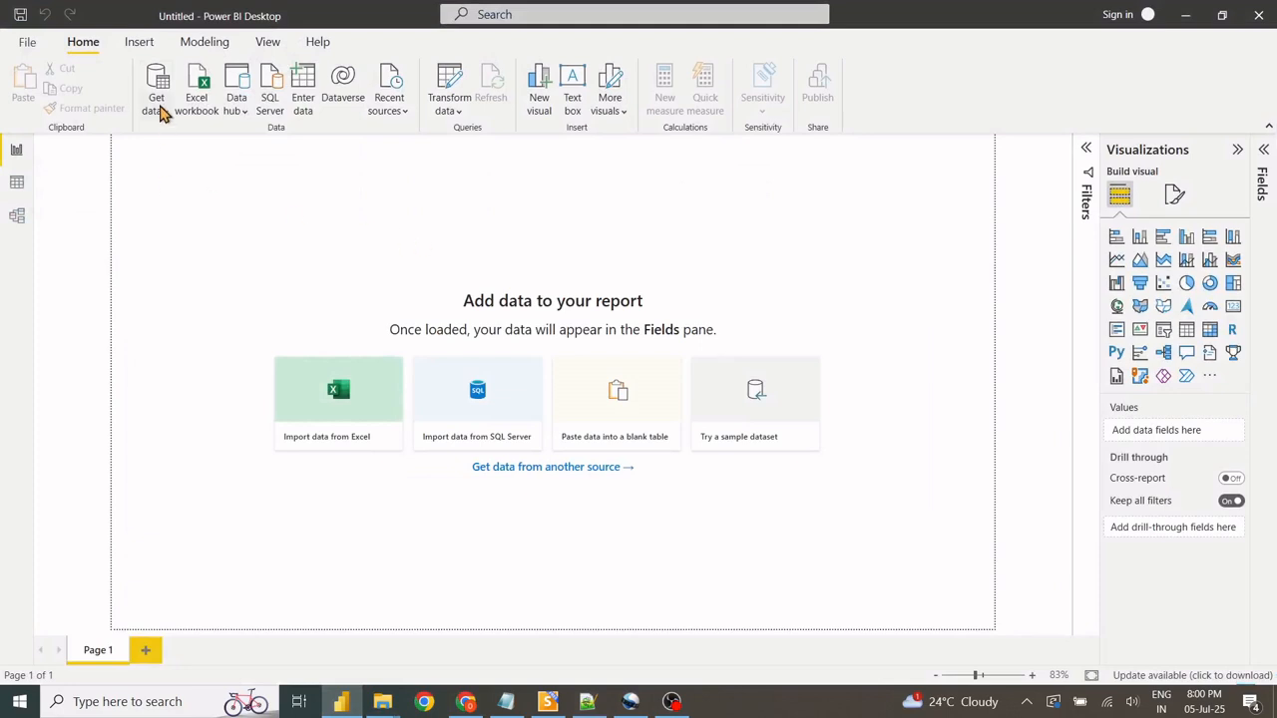
Import the text/CSV file ai_adoption_dataset - Copy from the PowerBI folder and open it for data transformation.
left_click(163, 111)
left_click(186, 327)
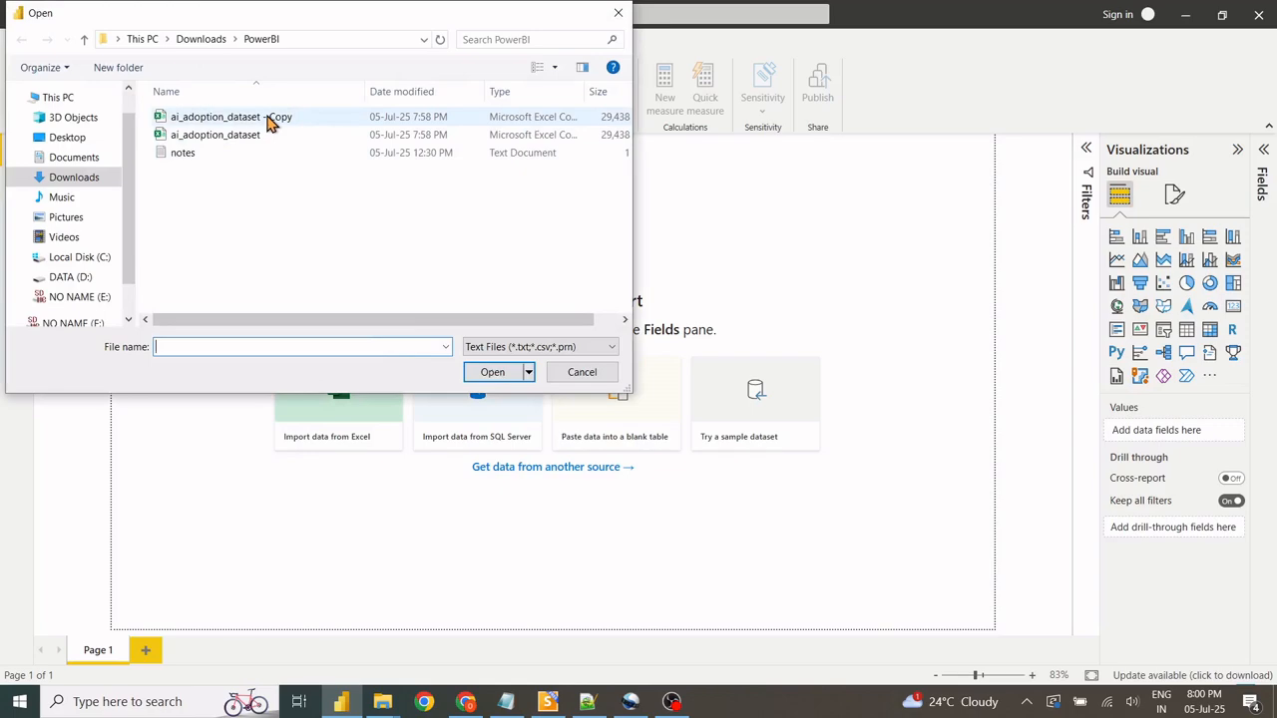
left_click(270, 119)
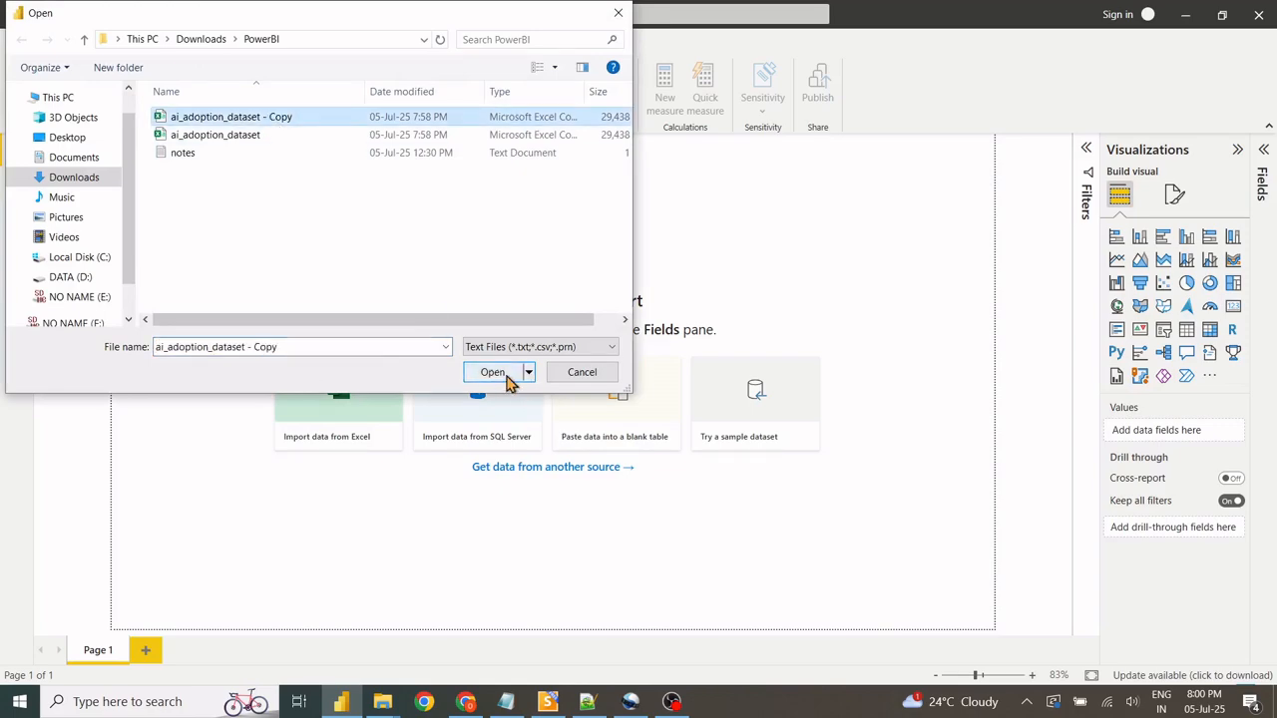
left_click(505, 379)
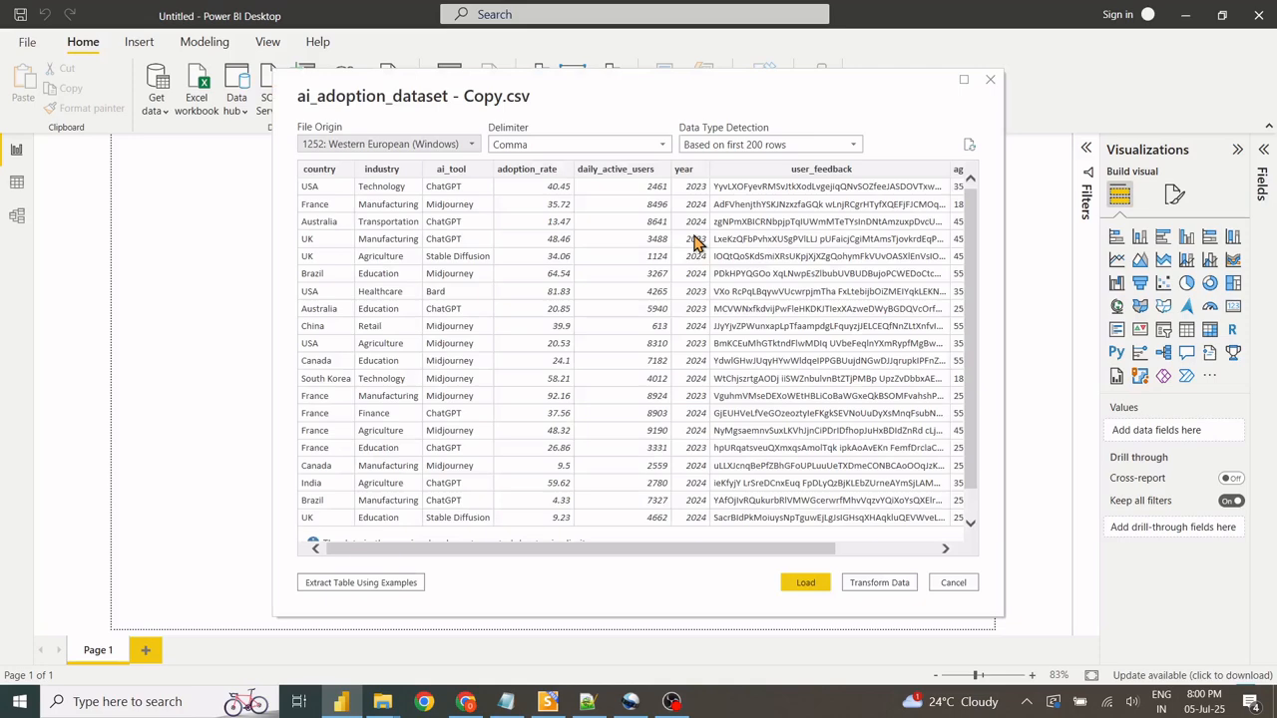
left_click(878, 585)
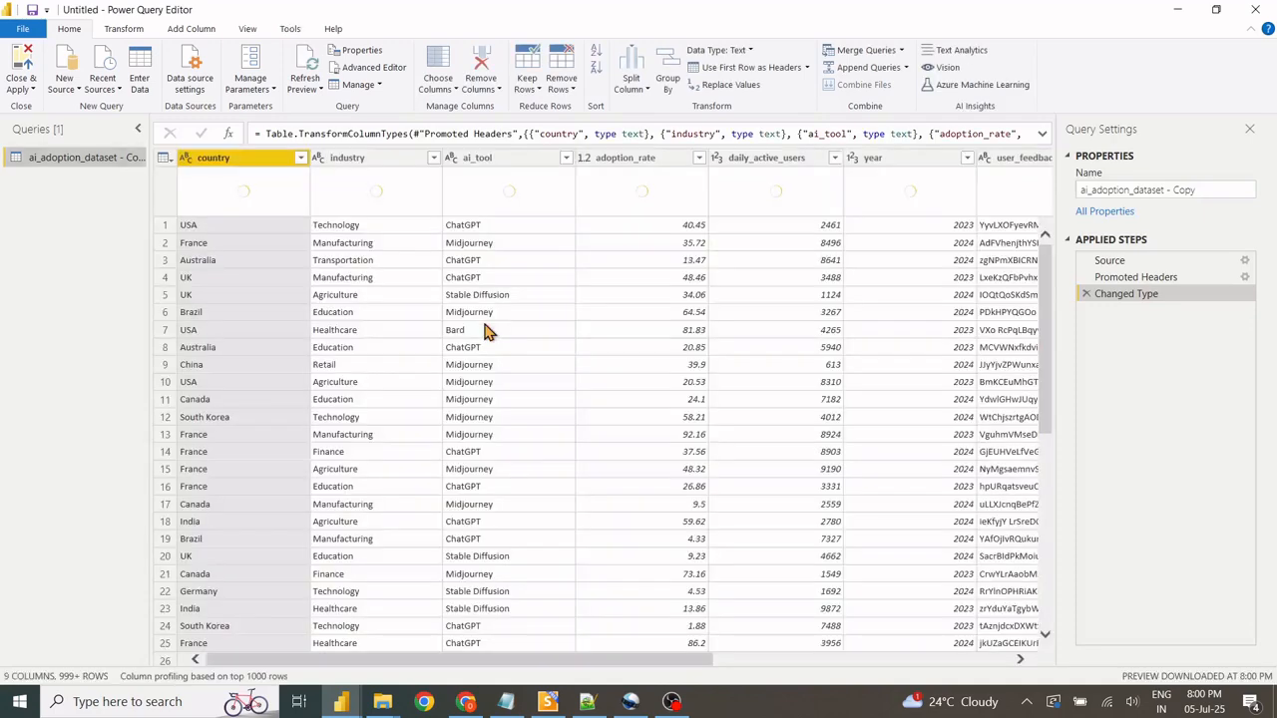
Base column profiling of the imported copy on the entire data set.
left_click(246, 28)
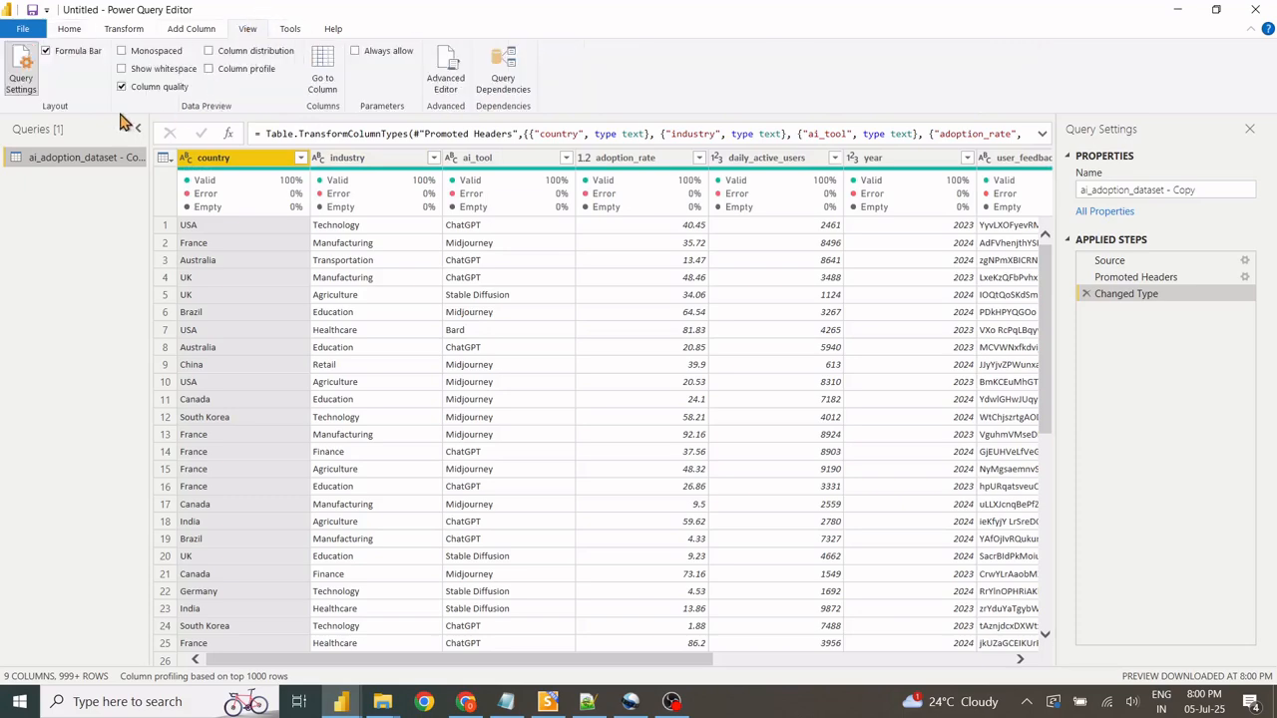
mouse_move(289, 205)
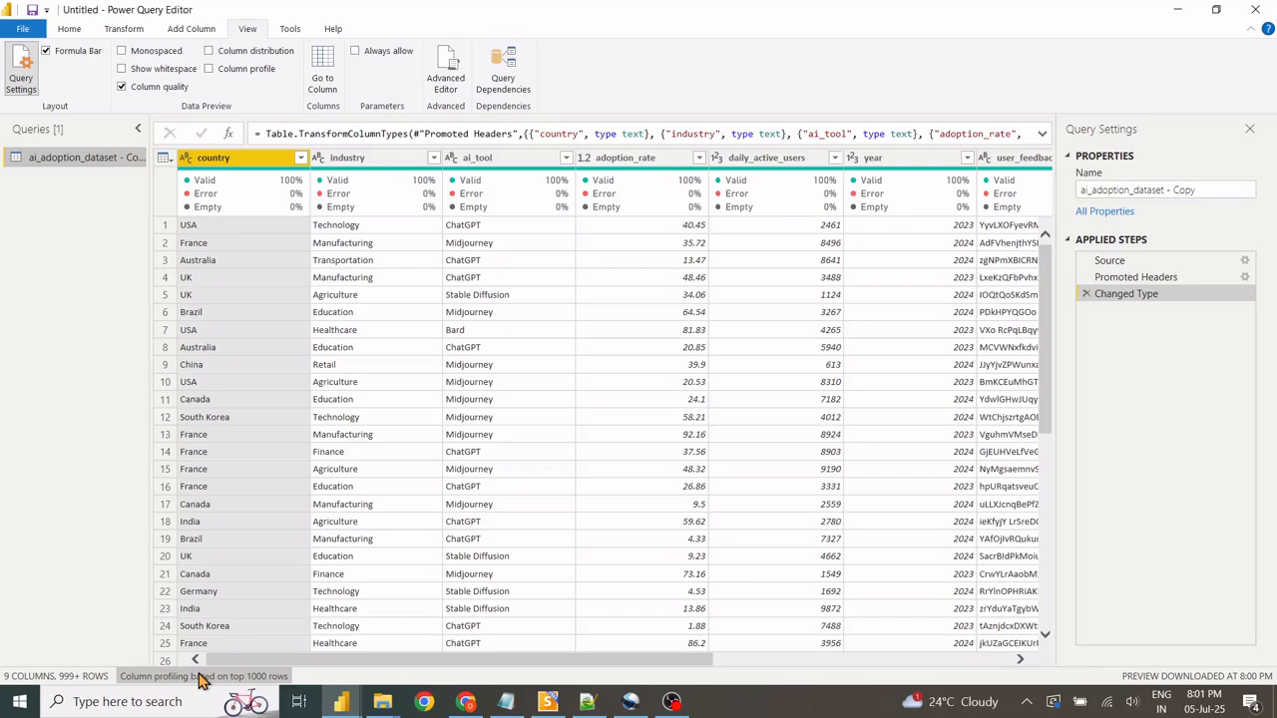
left_click(199, 679)
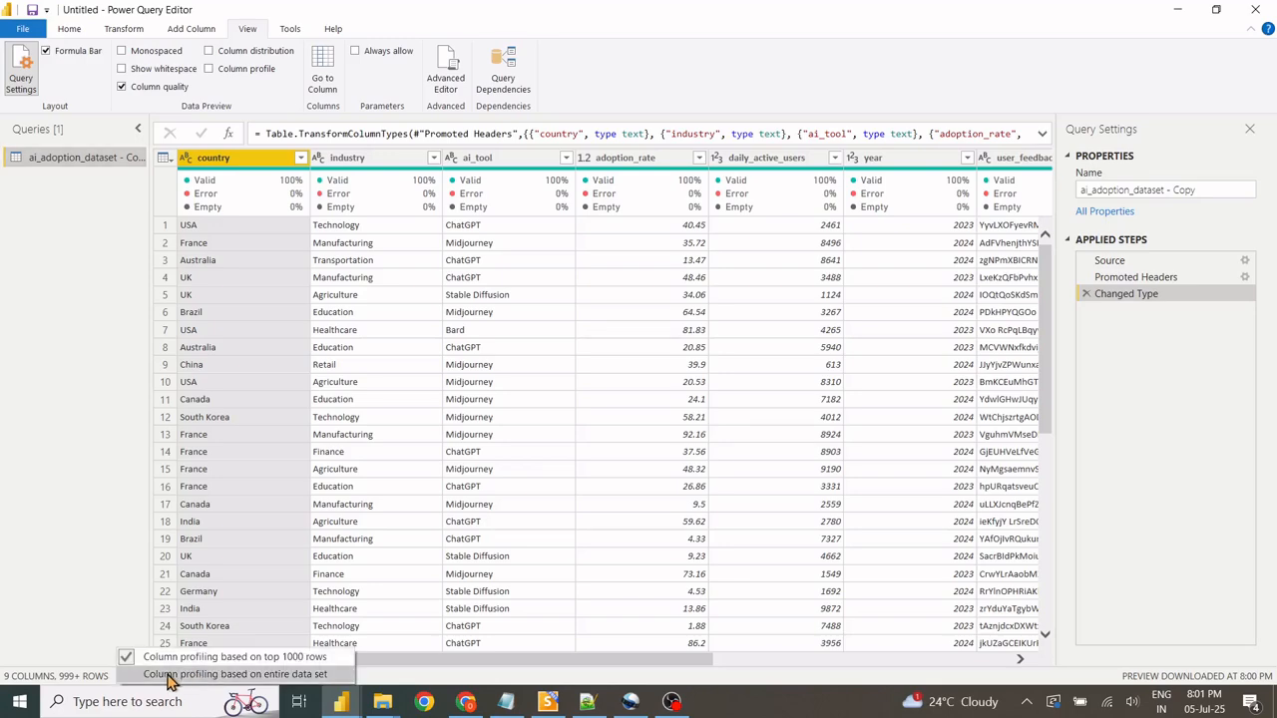
left_click(212, 675)
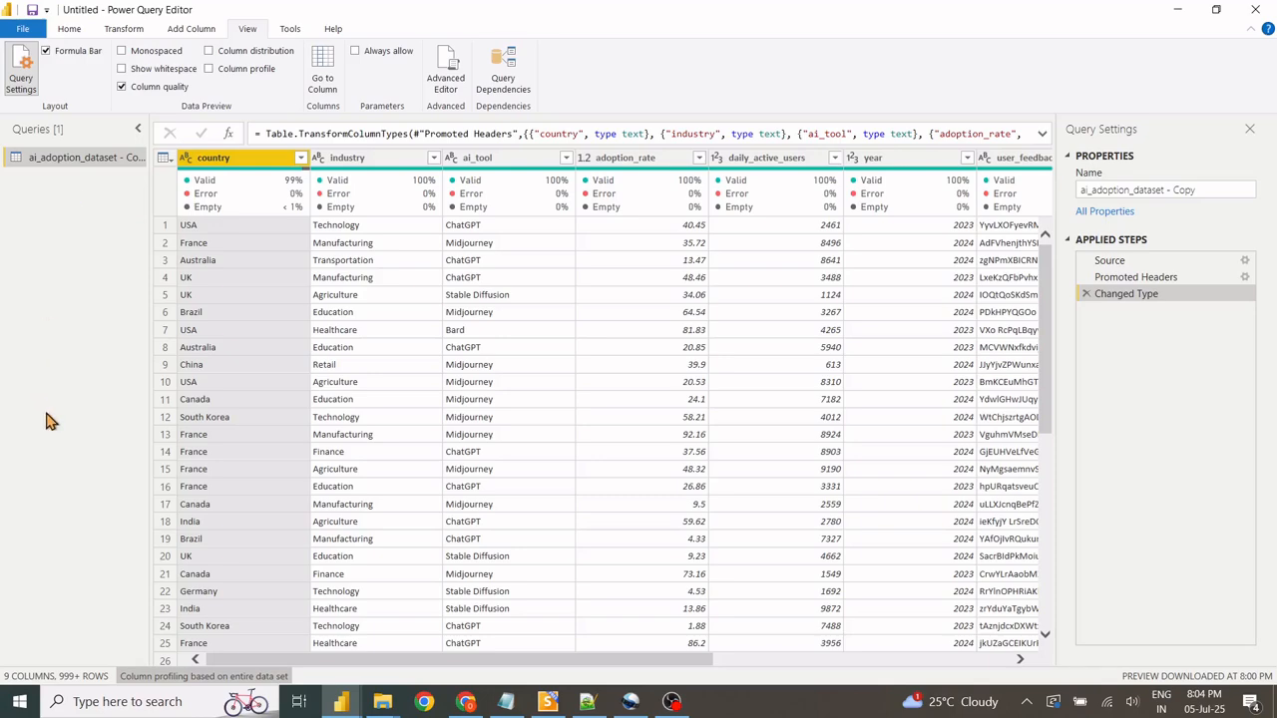
Check the country column's quality details and its clean-up options, including Remove Empty.
mouse_move(295, 215)
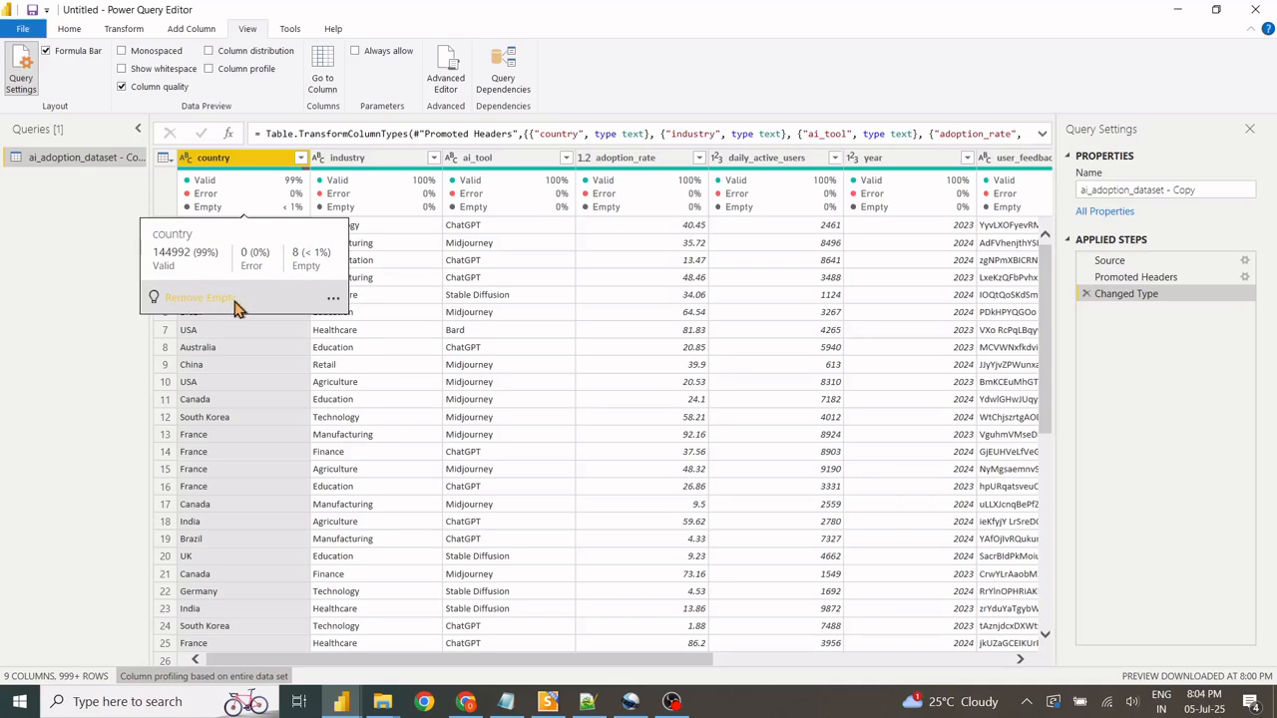
left_click(333, 299)
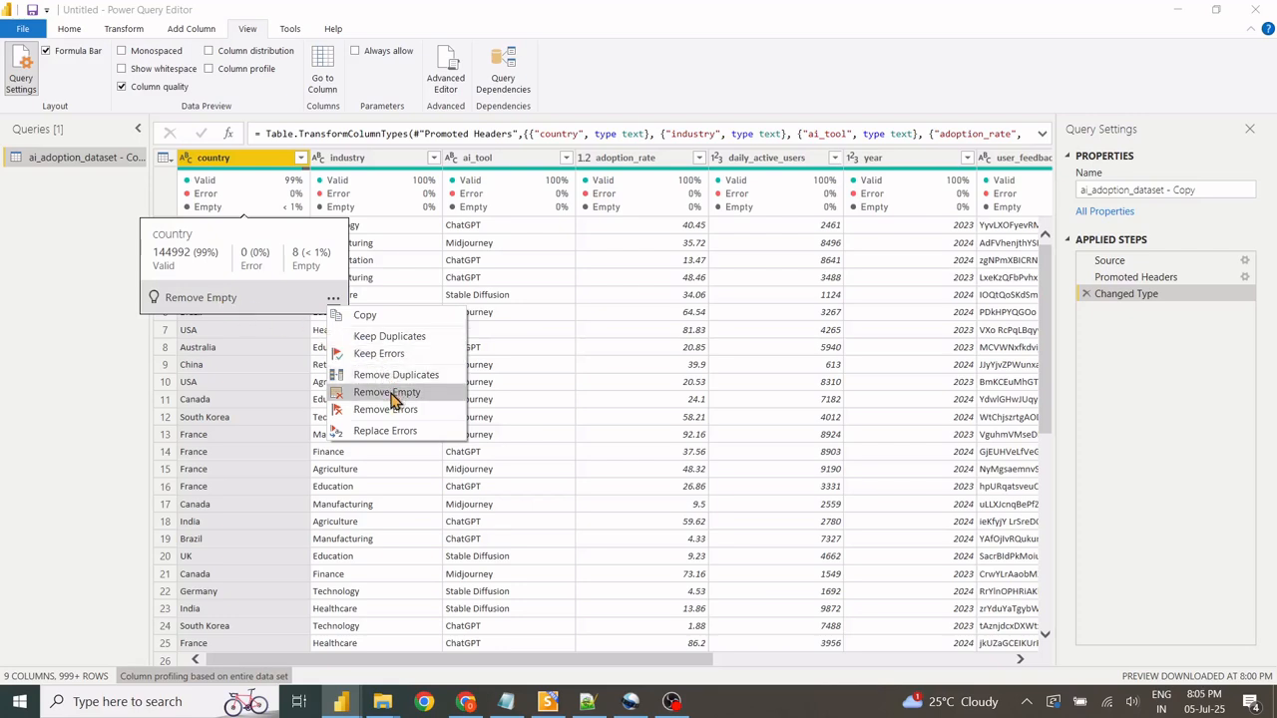
left_click(195, 299)
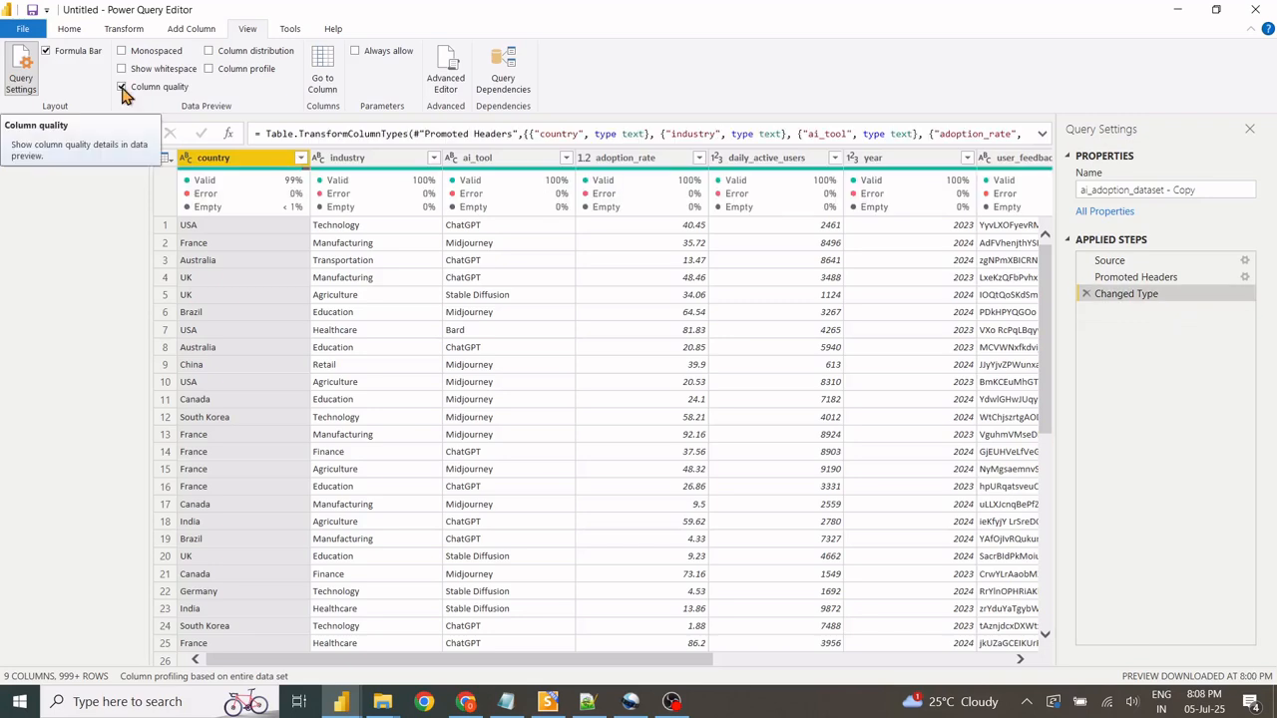
Turn off column quality and turn on whitespace display in the data preview.
left_click(122, 88)
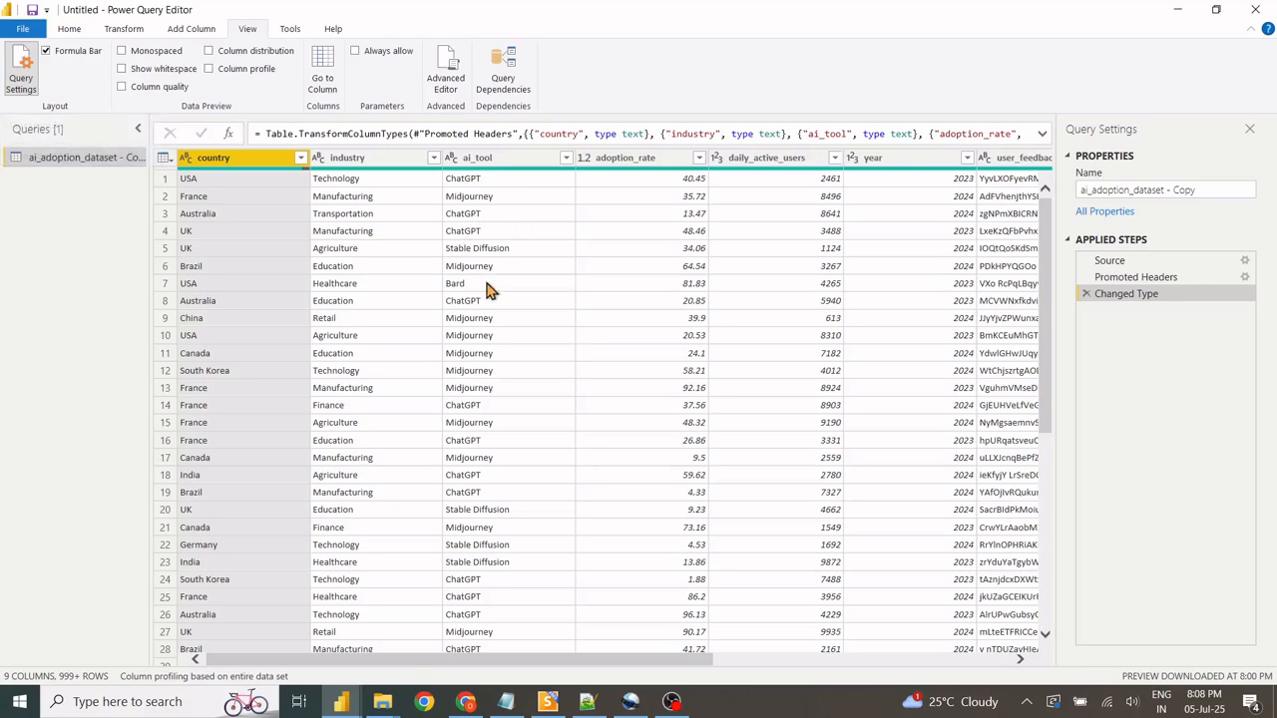
left_click(122, 52)
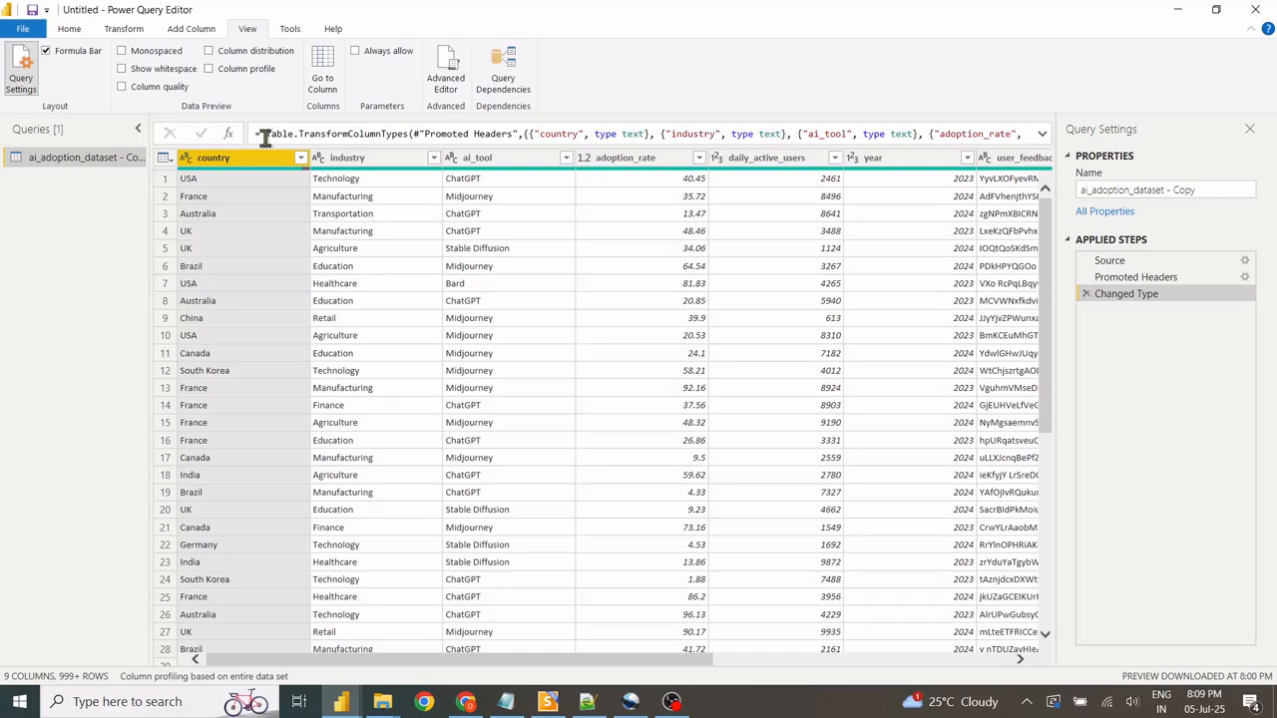
left_click(122, 68)
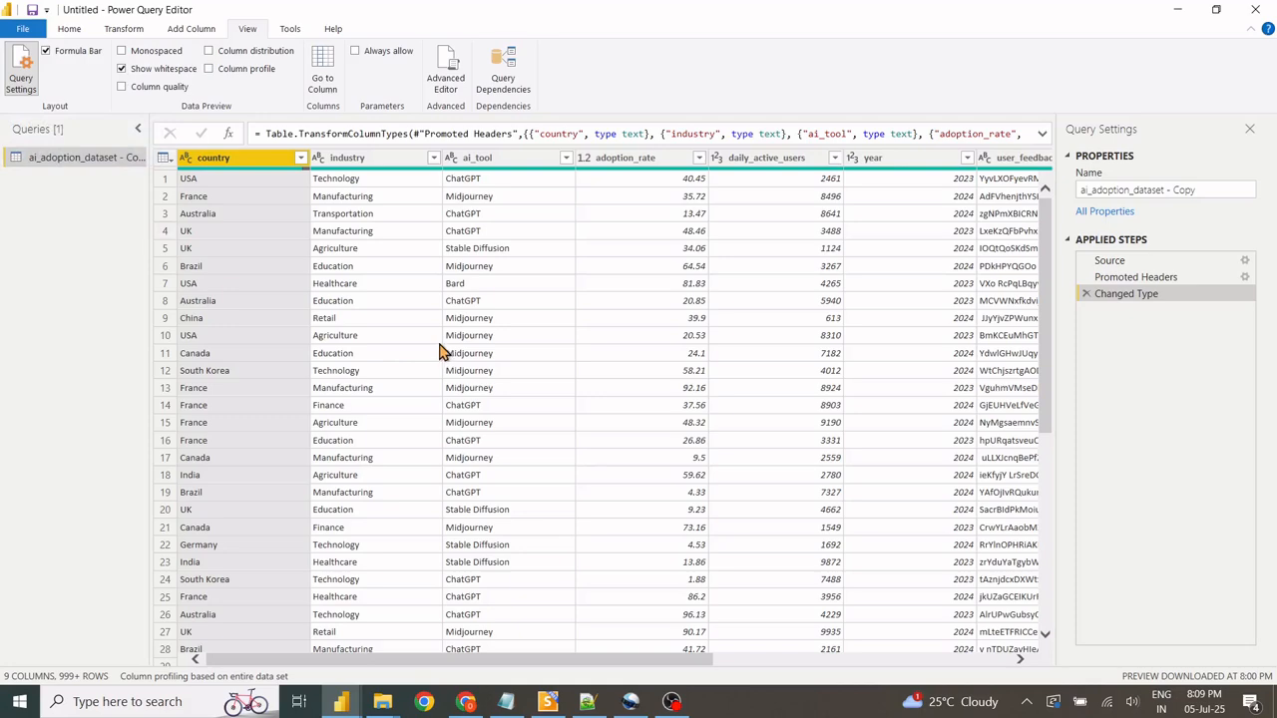
Open Notepad and write the line "Untitled Notepad", followed by a line break.
key("super+r")
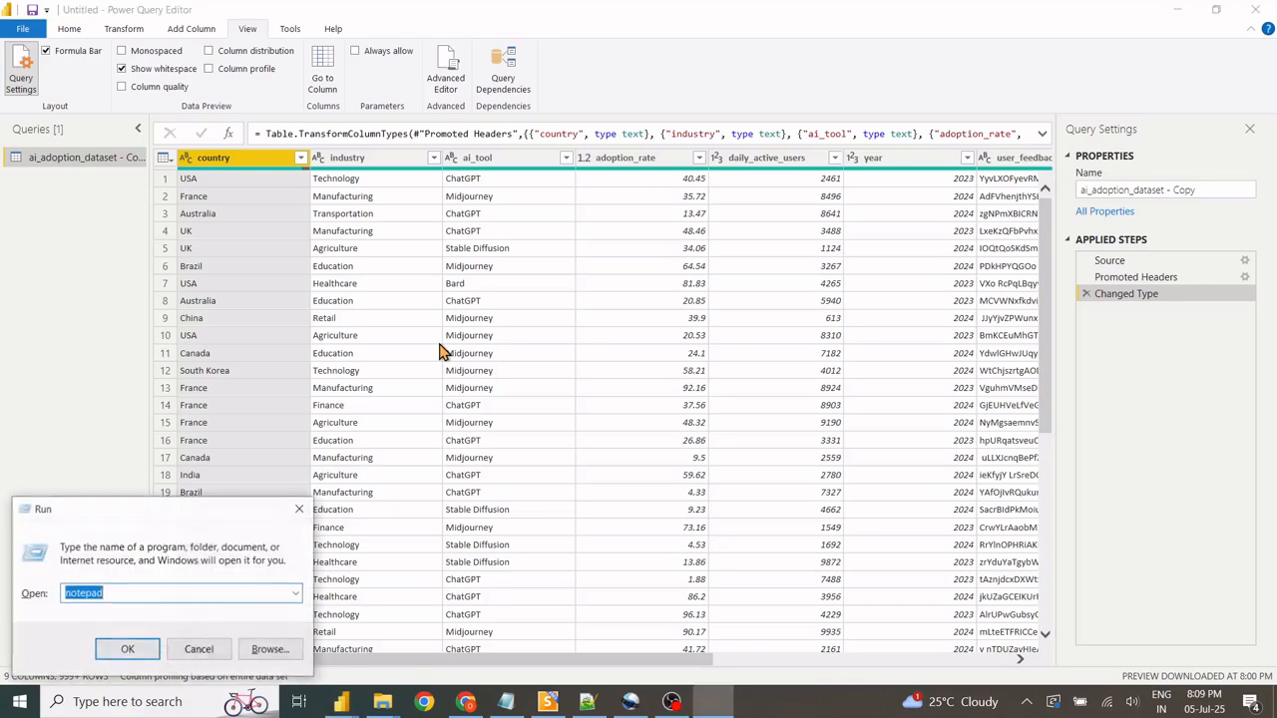
type("notepad")
key("Return")
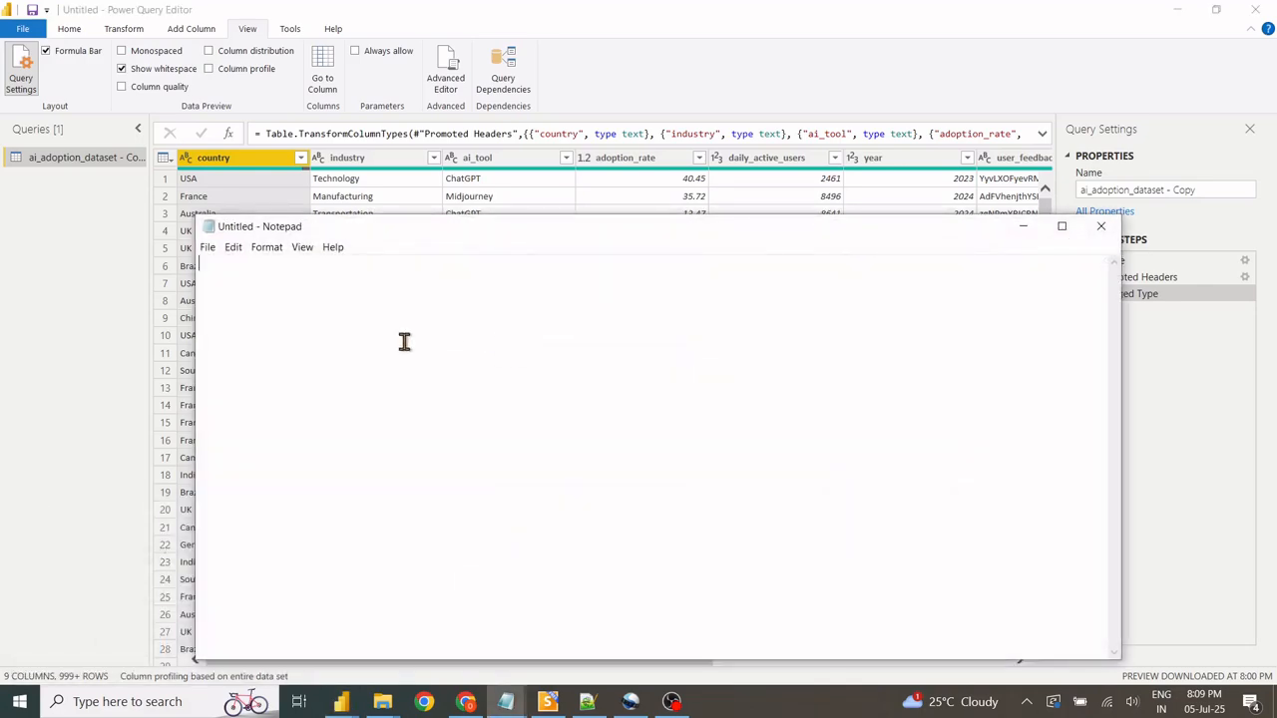
type("Untieled")
key("BackSpace")
key("BackSpace")
key("BackSpace")
key("BackSpace")
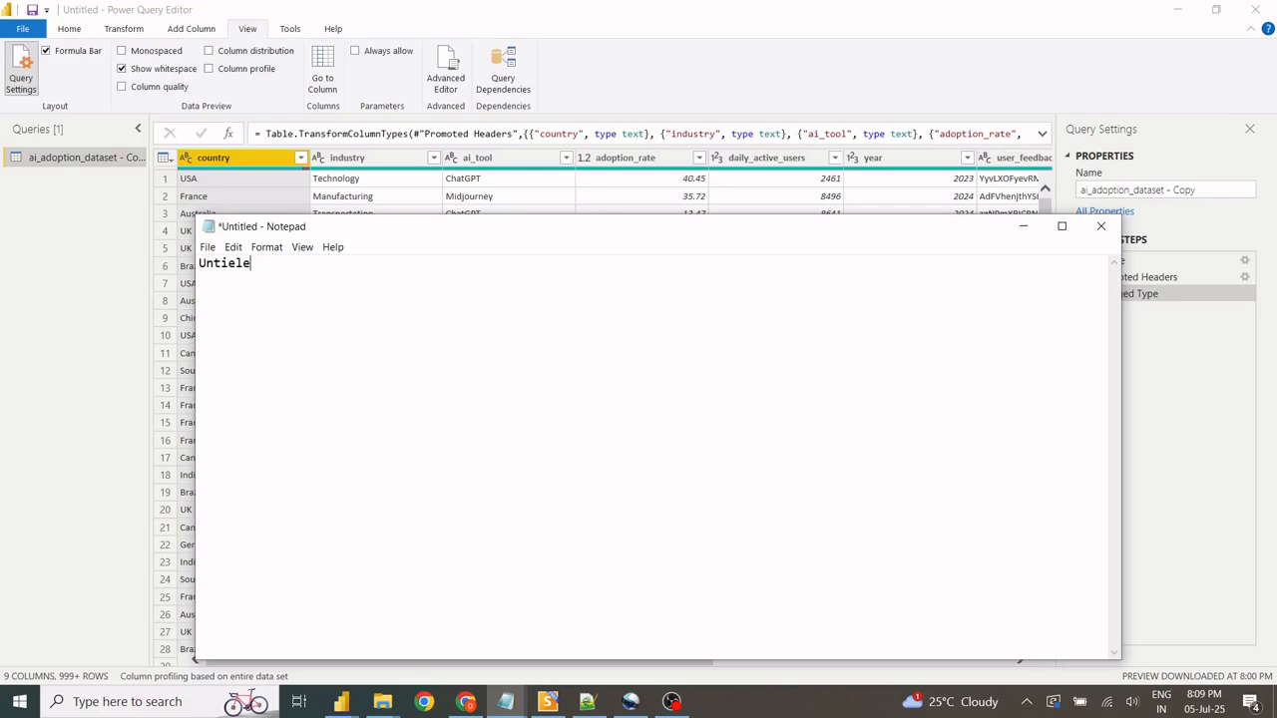
type("tled note")
key("BackSpace")
key("BackSpace")
key("BackSpace")
key("BackSpace")
type("Notepad")
key("Return")
key("Up")
type("/")
left_click(407, 325)
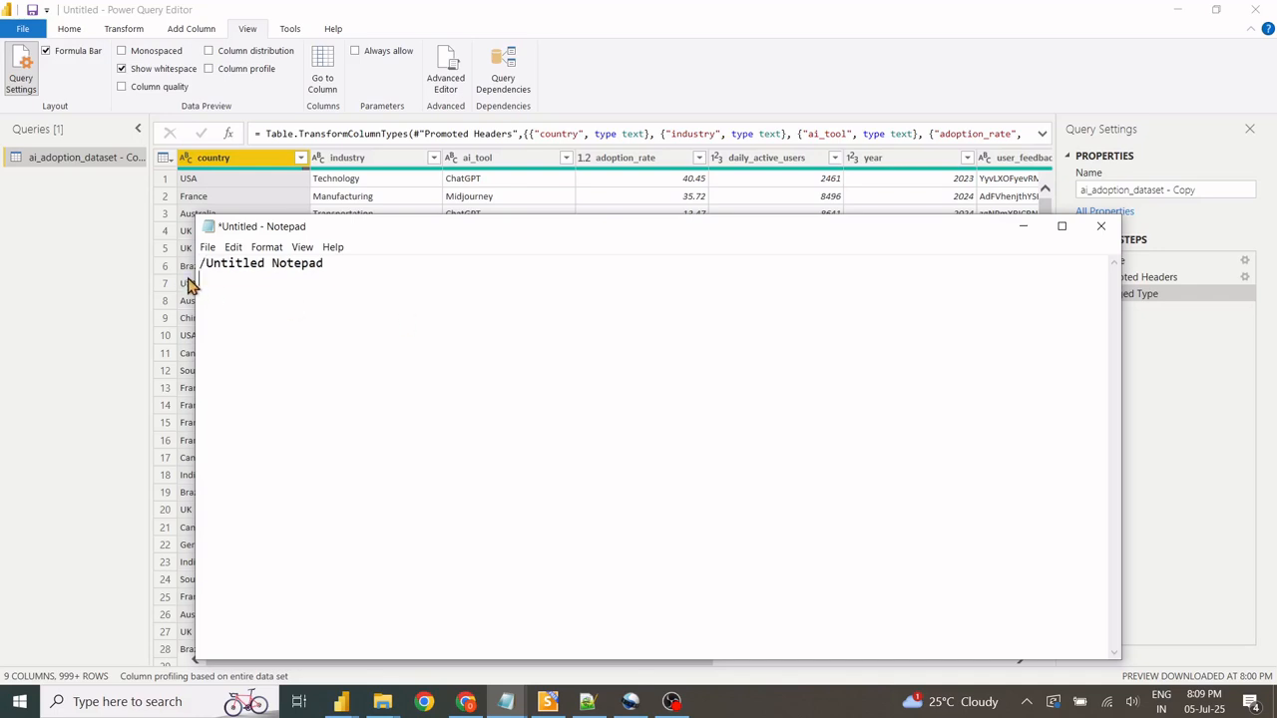
left_click(208, 263)
type("/")
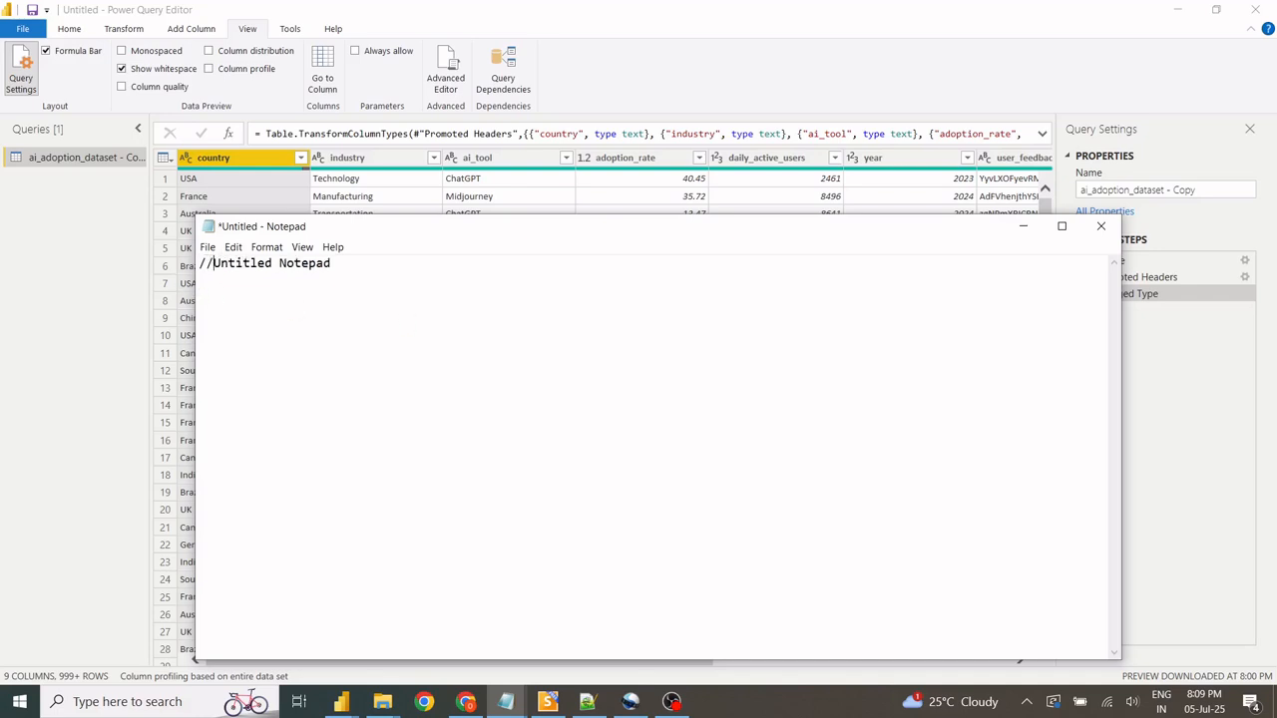
key("BackSpace")
key("BackSpace")
Copy the "Untitled Notepad" line and paste it three times on separate lines directly below.
key("shift+End")
key("ctrl+c")
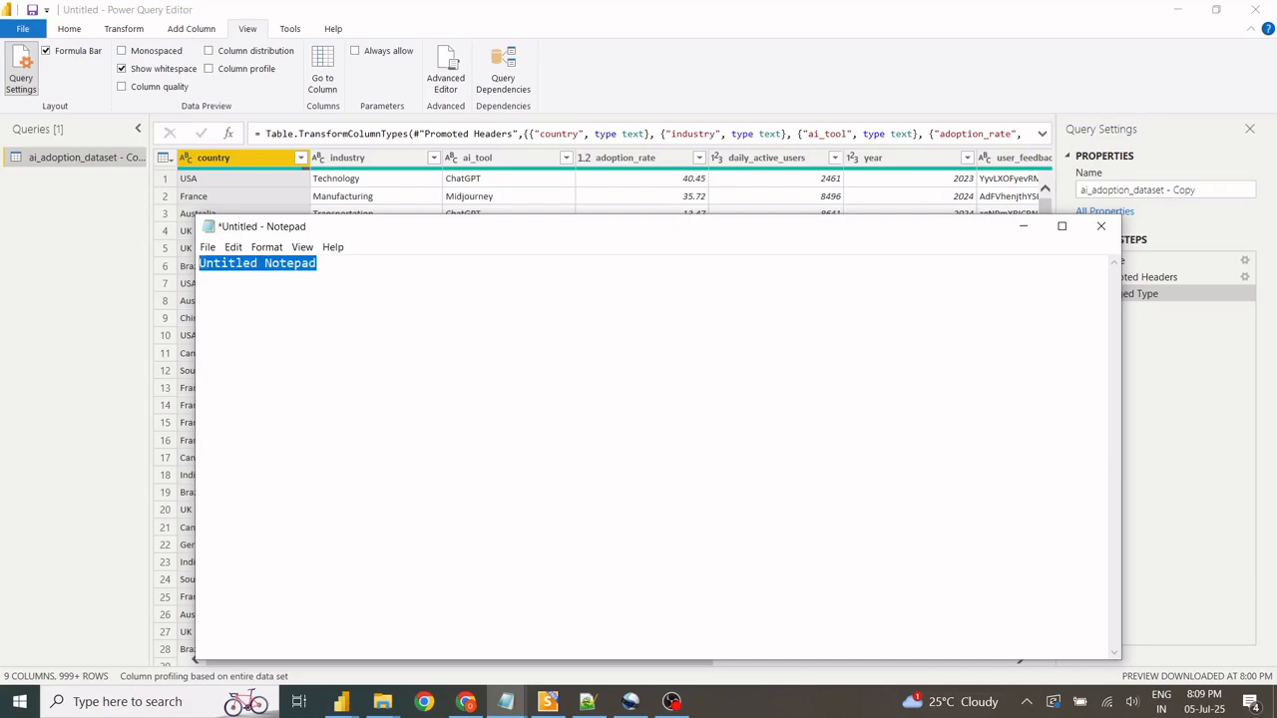
left_click(362, 279)
key("Return")
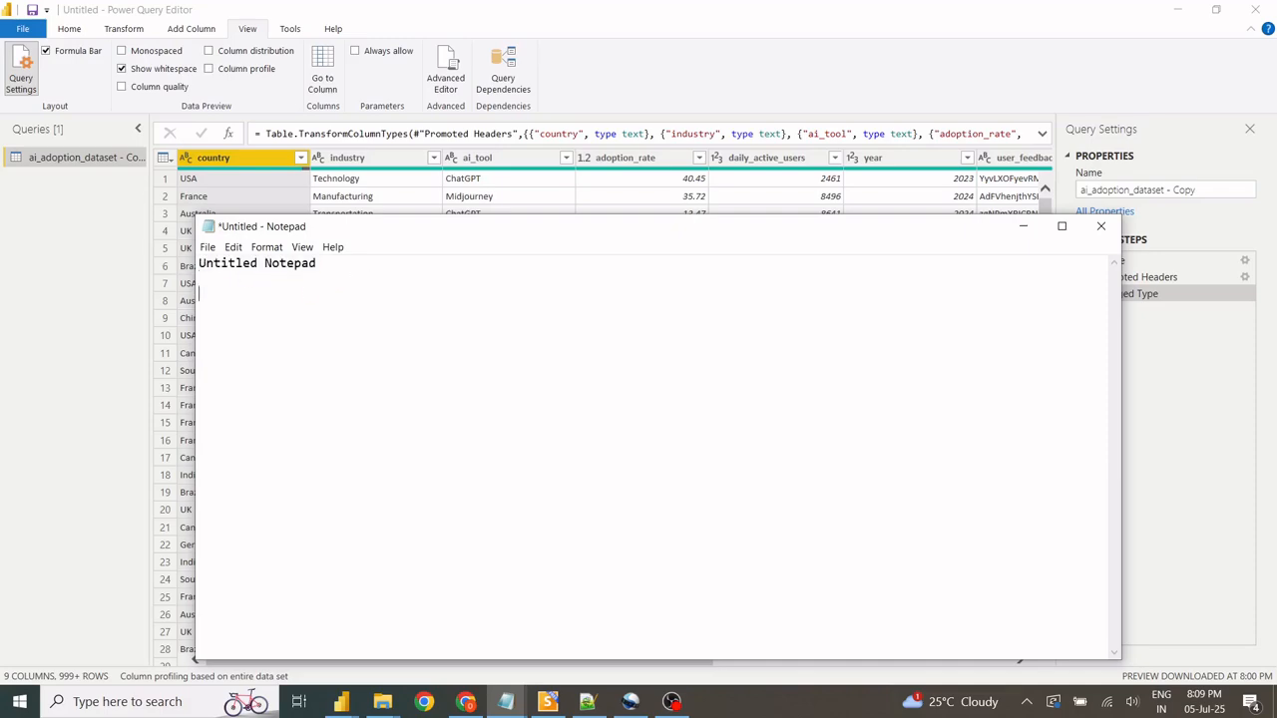
type("\\")
key("BackSpace")
key("BackSpace")
key("ctrl+v")
key("Return")
key("ctrl+v")
key("Return")
key("ctrl+v")
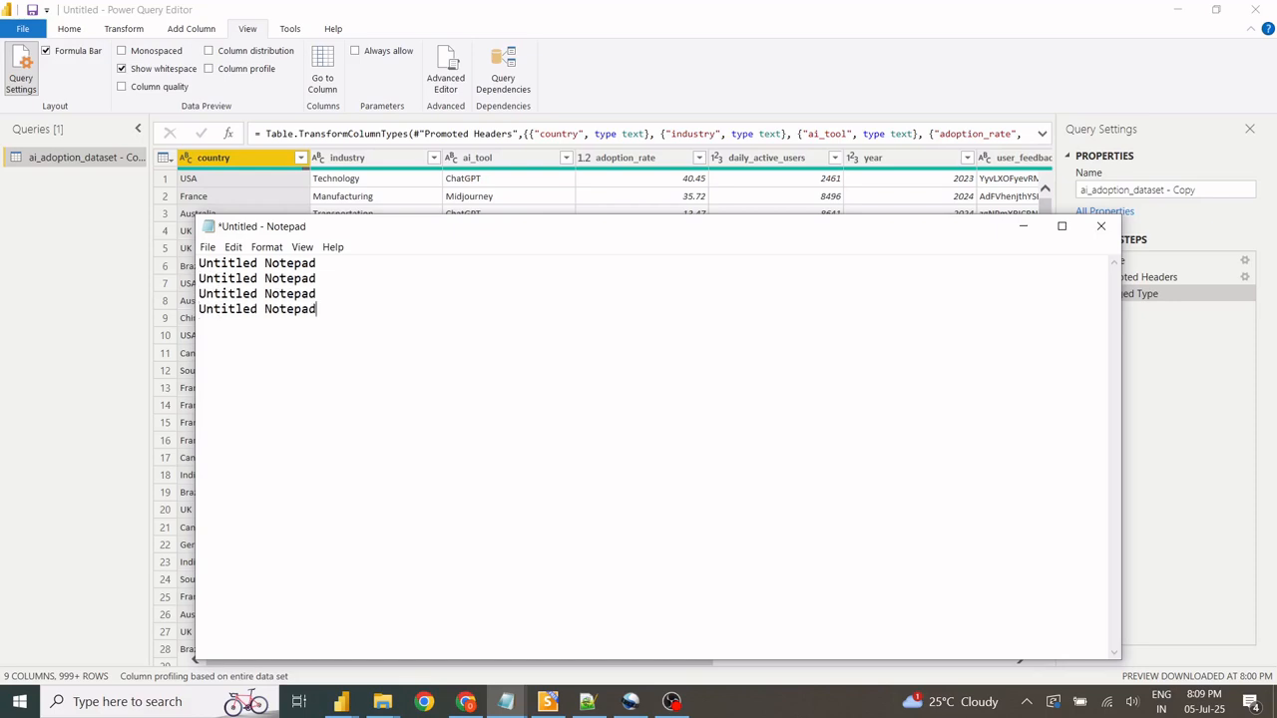
Add two, four and six extra spaces between the words of the second, third and fourth lines respectively.
left_click(264, 278)
left_click(264, 293)
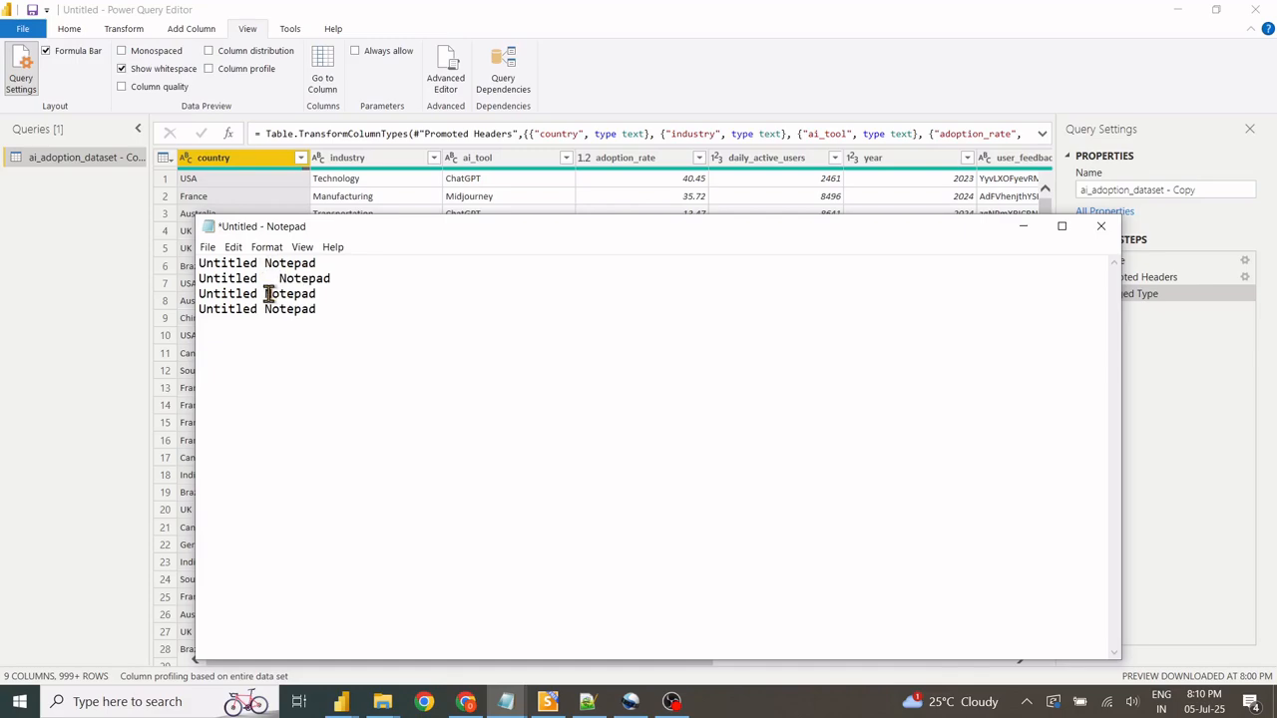
left_click(265, 308)
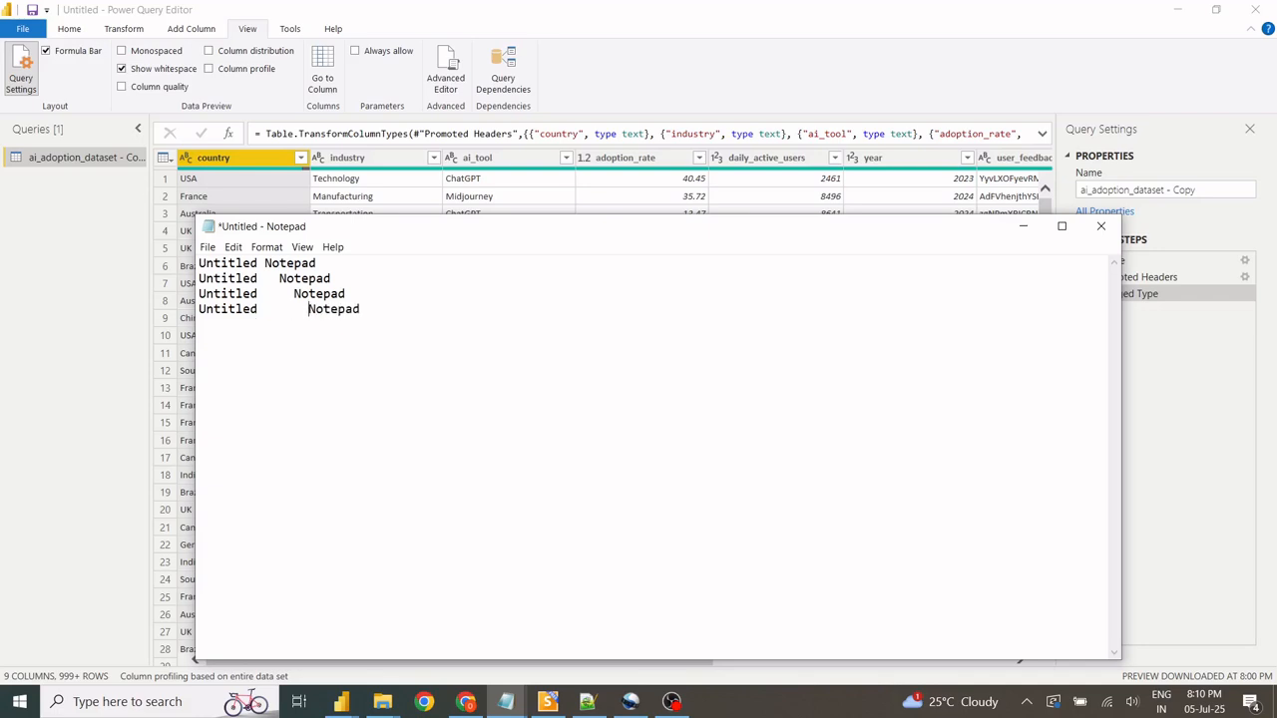
Copy the block of four "Untitled Notepad" lines and paste it below, separated by two blank lines.
left_click(413, 315)
left_click_drag(413, 316, 189, 267)
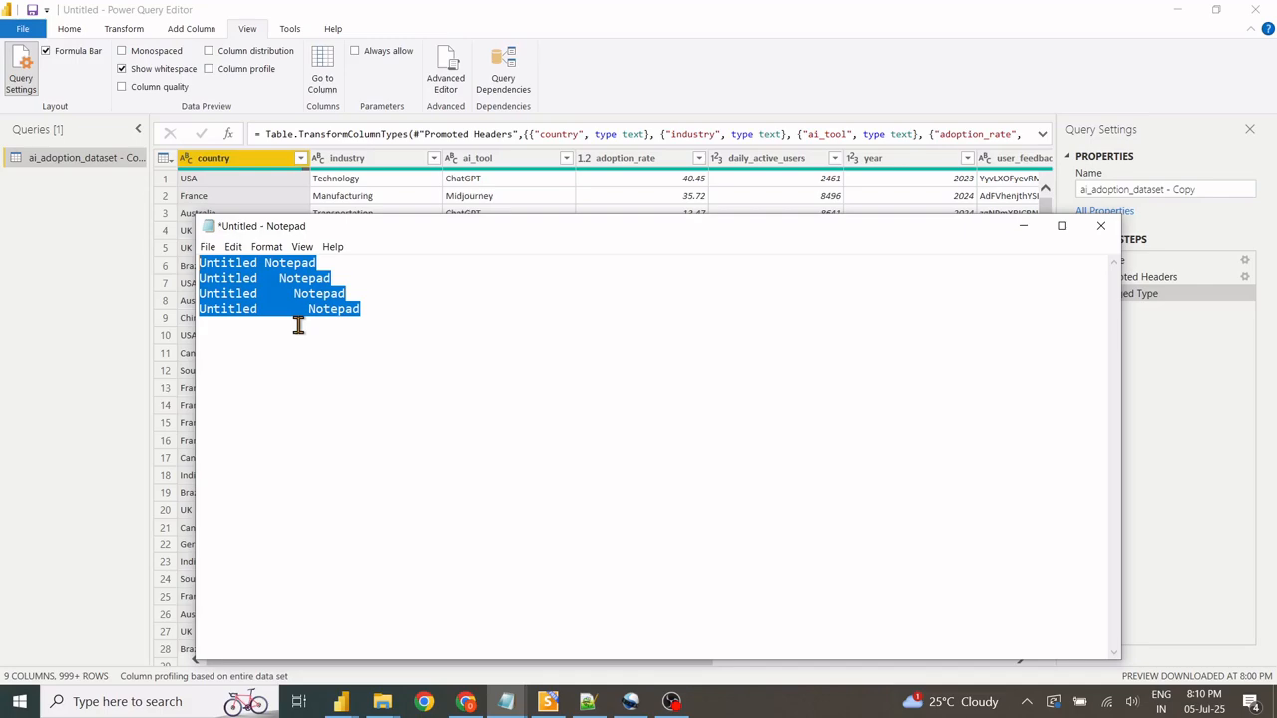
left_click(289, 287)
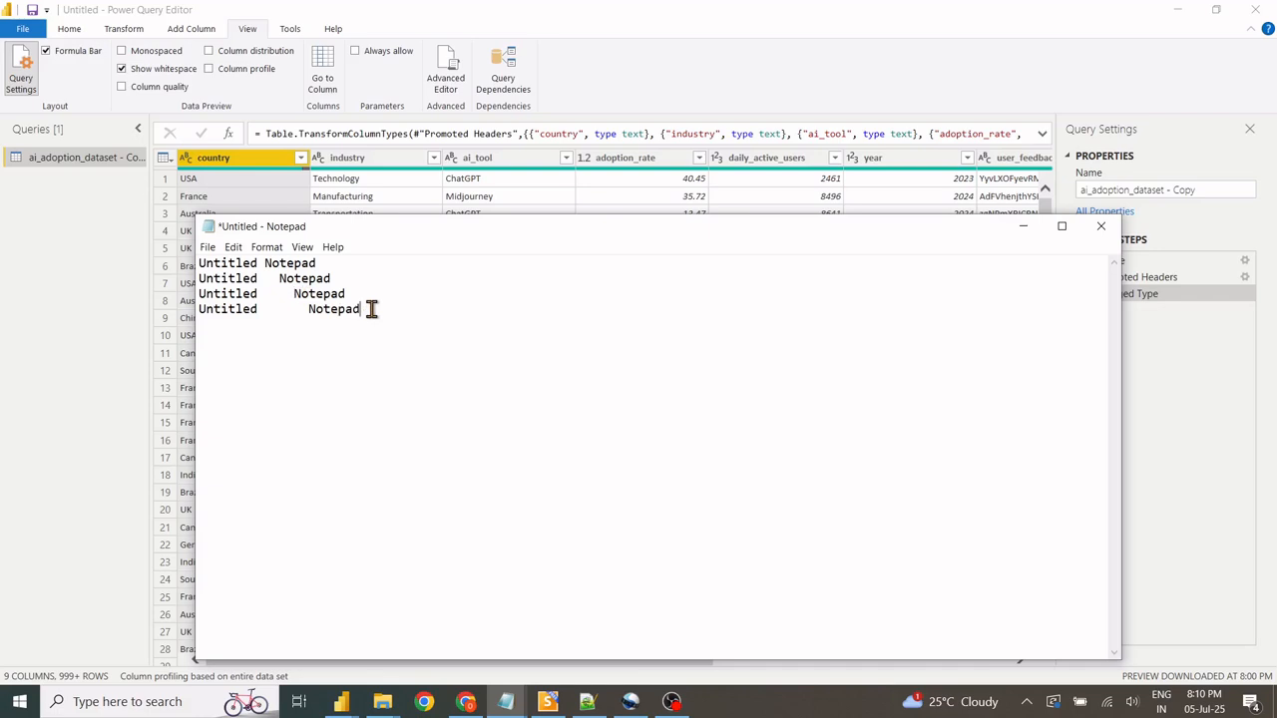
left_click_drag(370, 308, 199, 264)
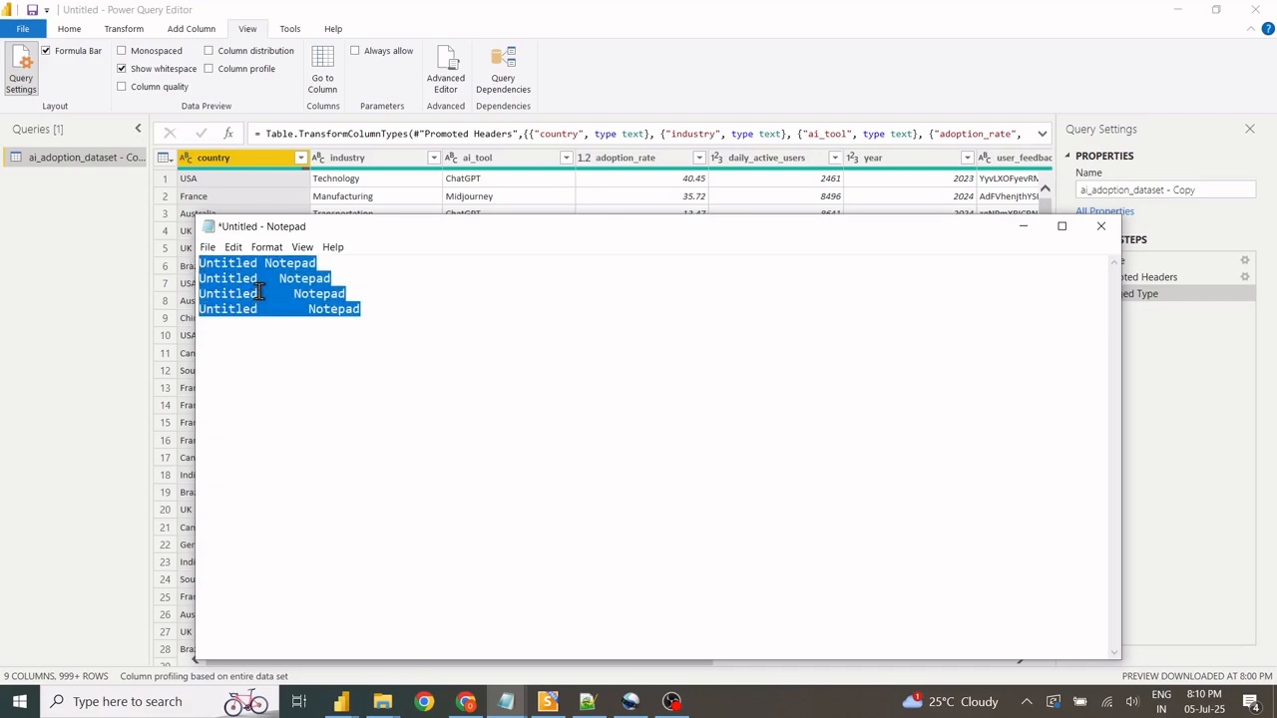
left_click(401, 324)
left_click_drag(379, 312, 97, 242)
key("ctrl+c")
left_click(418, 333)
key("Return")
key("Return")
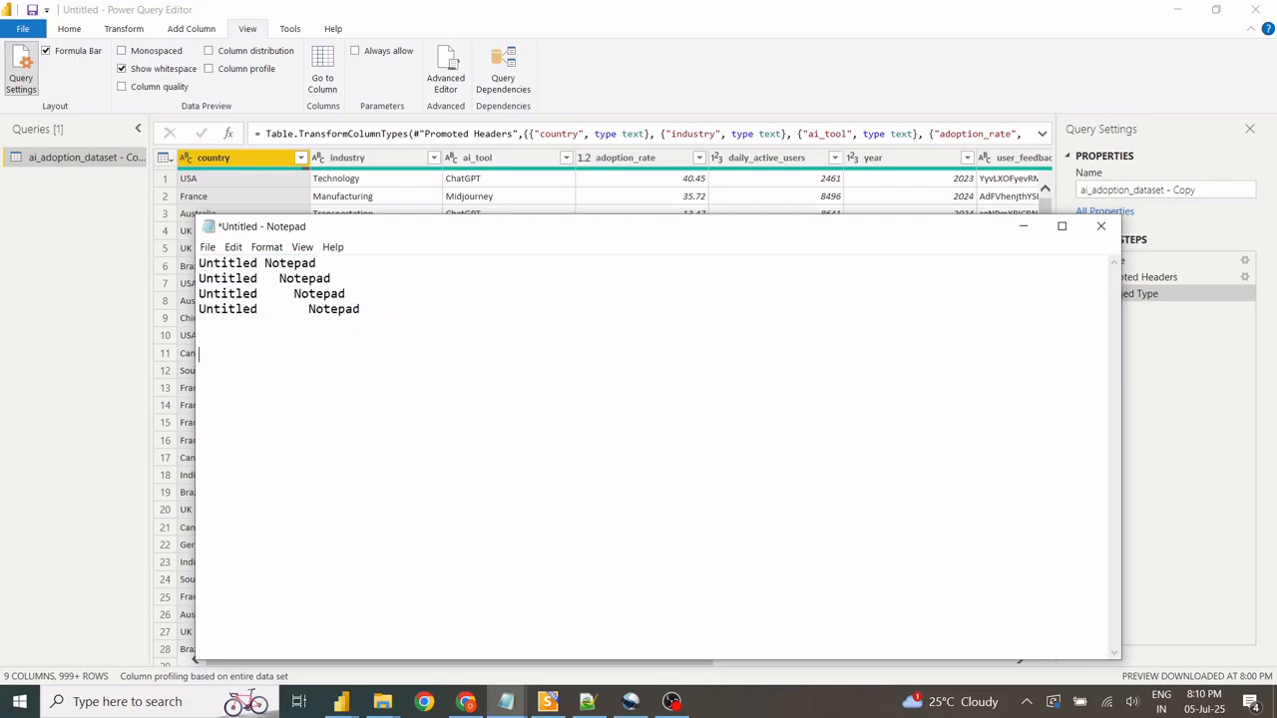
key("ctrl+v")
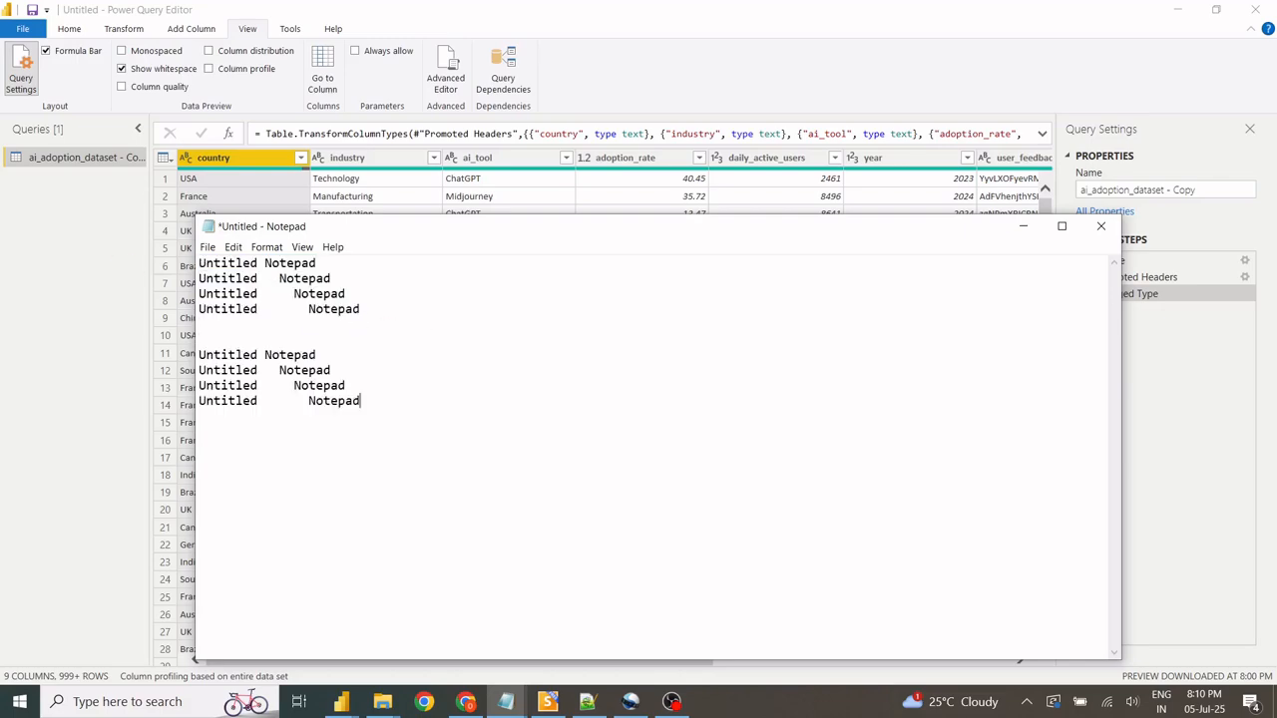
Delete the extra spaces in the lower block so each line has a single space between the words.
left_click(280, 370)
key("BackSpace")
key("BackSpace")
left_click(293, 385)
key("BackSpace")
key("BackSpace")
key("BackSpace")
key("BackSpace")
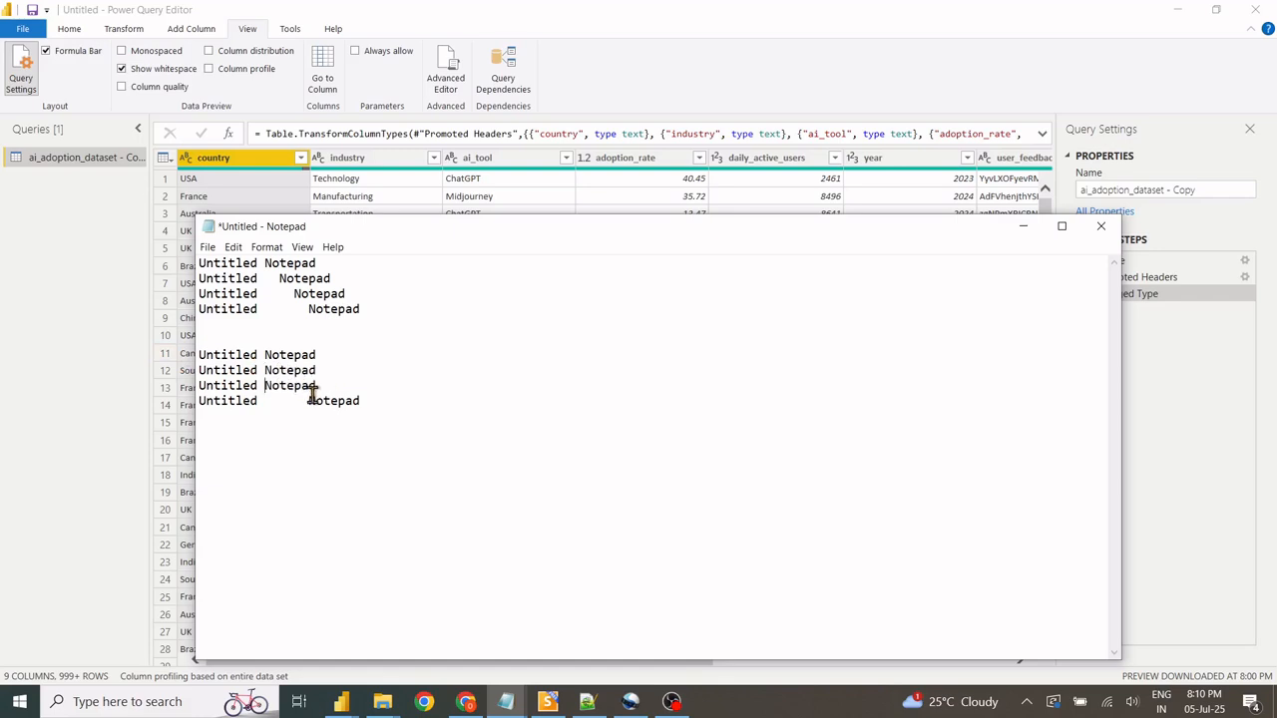
left_click(309, 400)
key("BackSpace")
key("BackSpace")
key("BackSpace")
key("BackSpace")
key("BackSpace")
key("BackSpace")
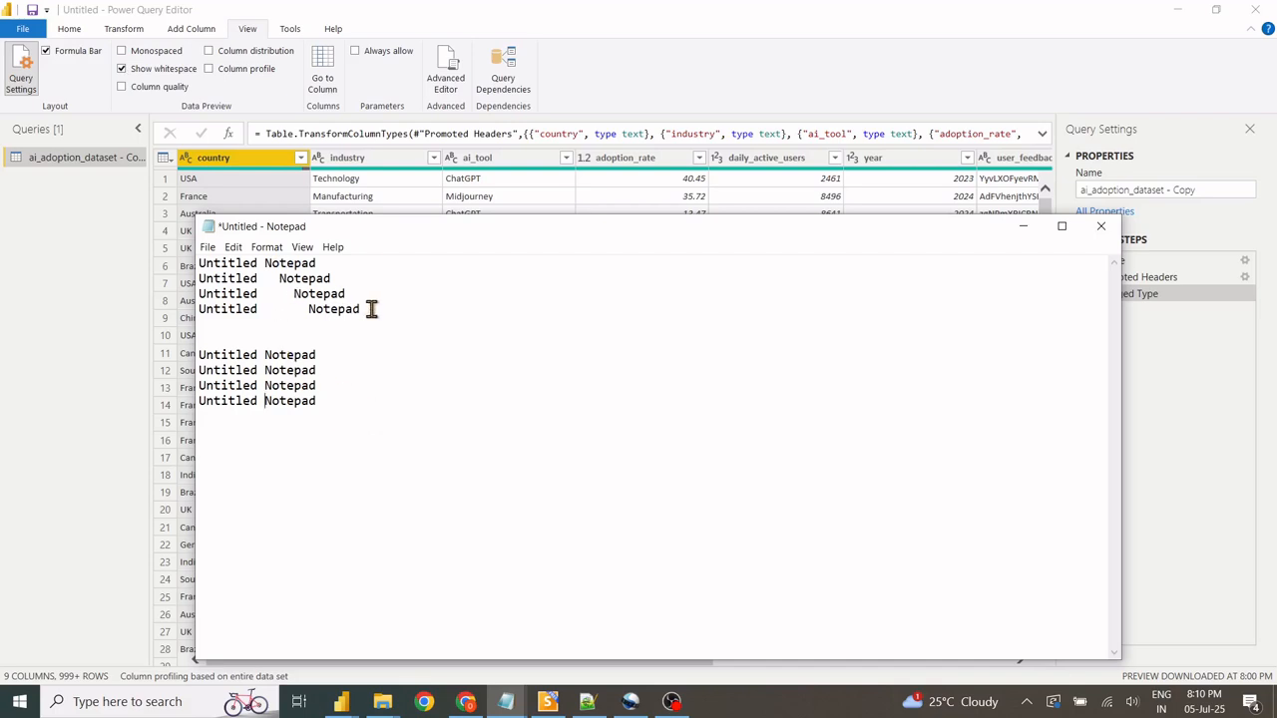
Highlight the unevenly spaced upper block and minimise Notepad to return to Power Query Editor.
left_click_drag(365, 310, 200, 265)
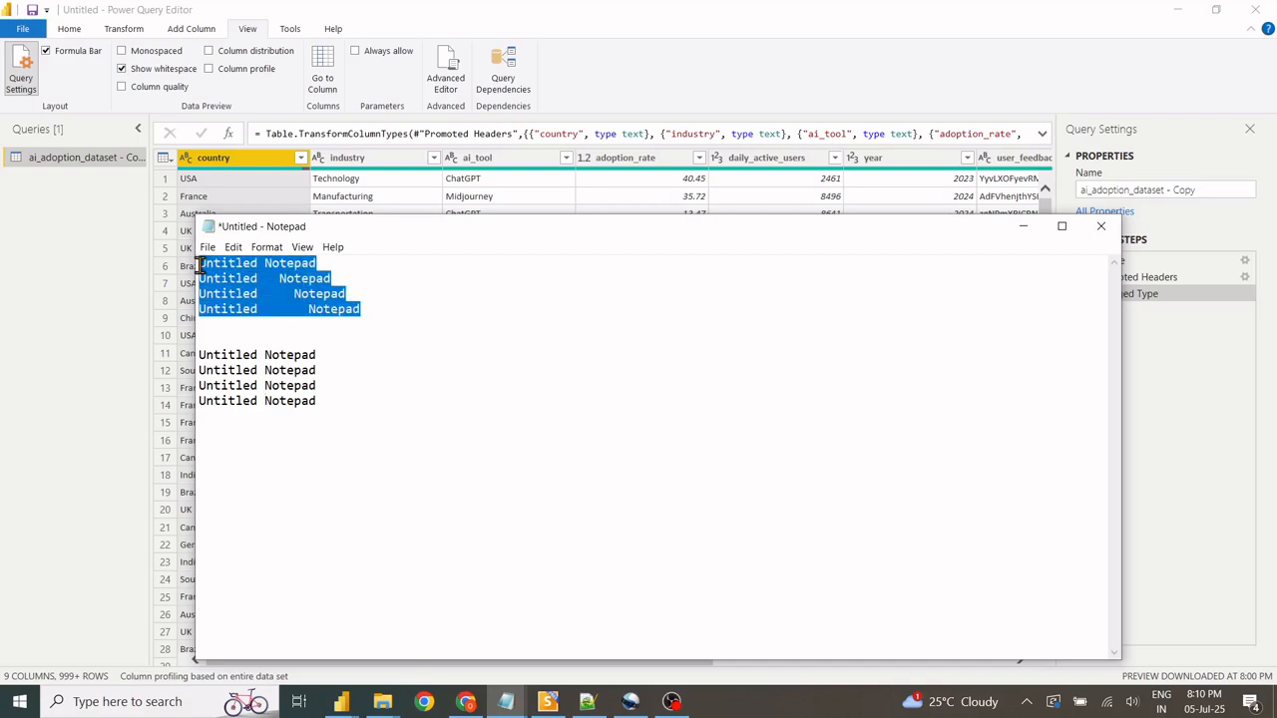
left_click(321, 299)
left_click_drag(375, 310, 178, 261)
left_click(1022, 226)
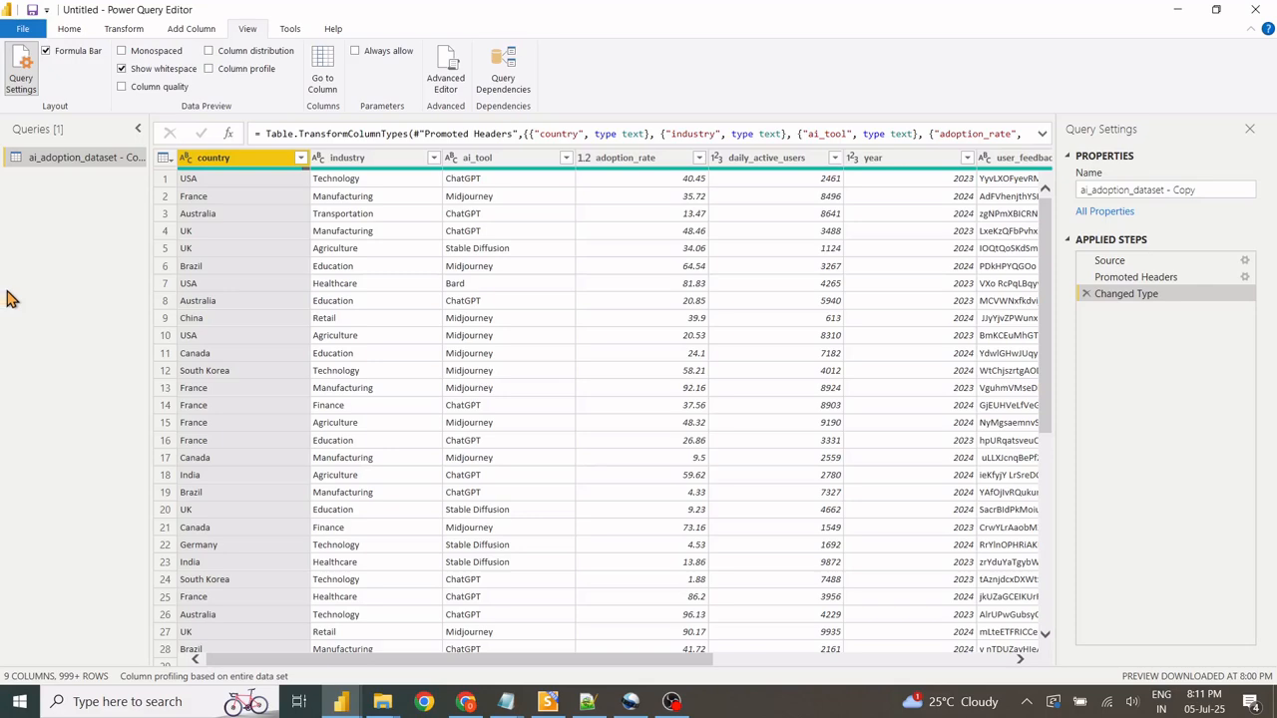
Hide the formula bar and show it again above the data preview.
left_click(20, 79)
left_click(46, 54)
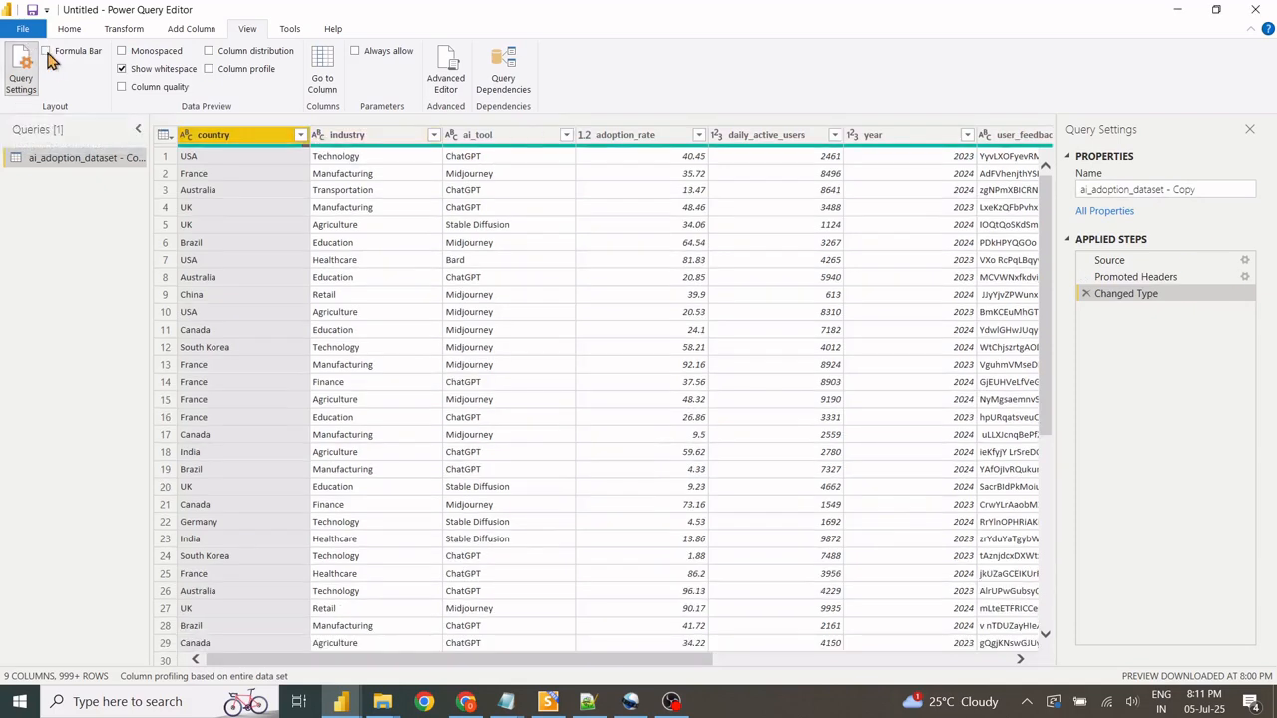
left_click(45, 53)
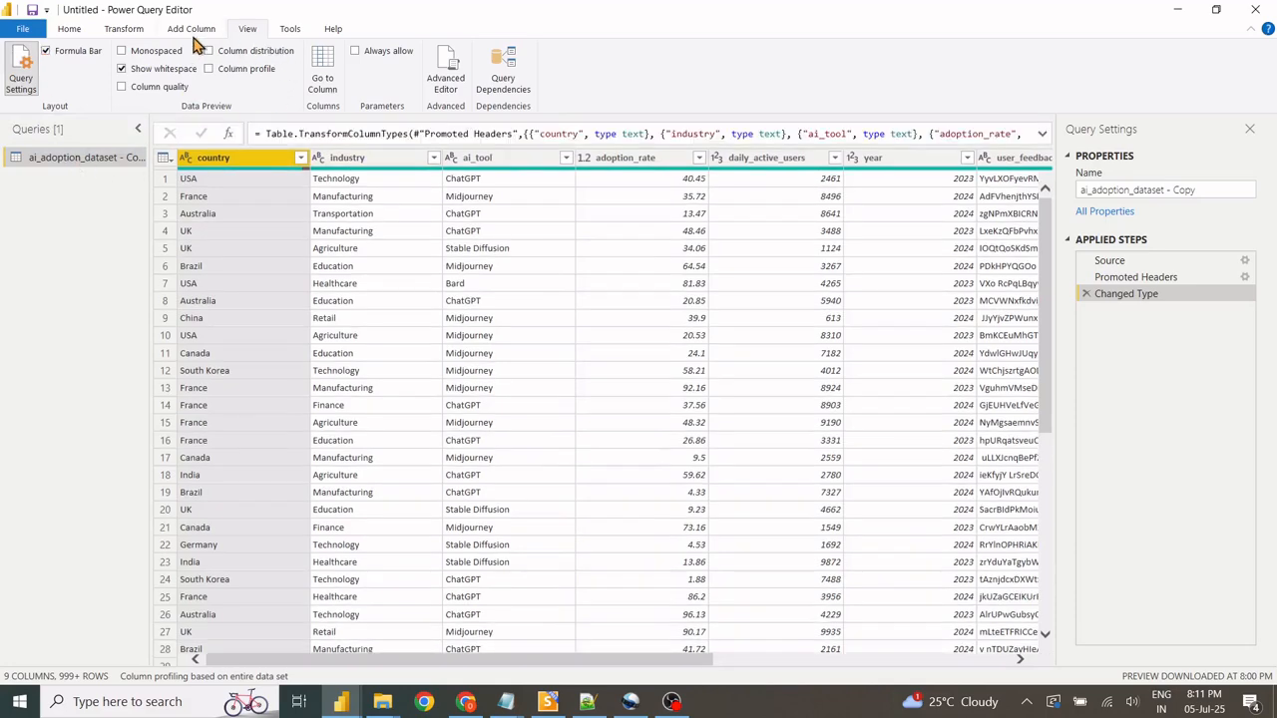